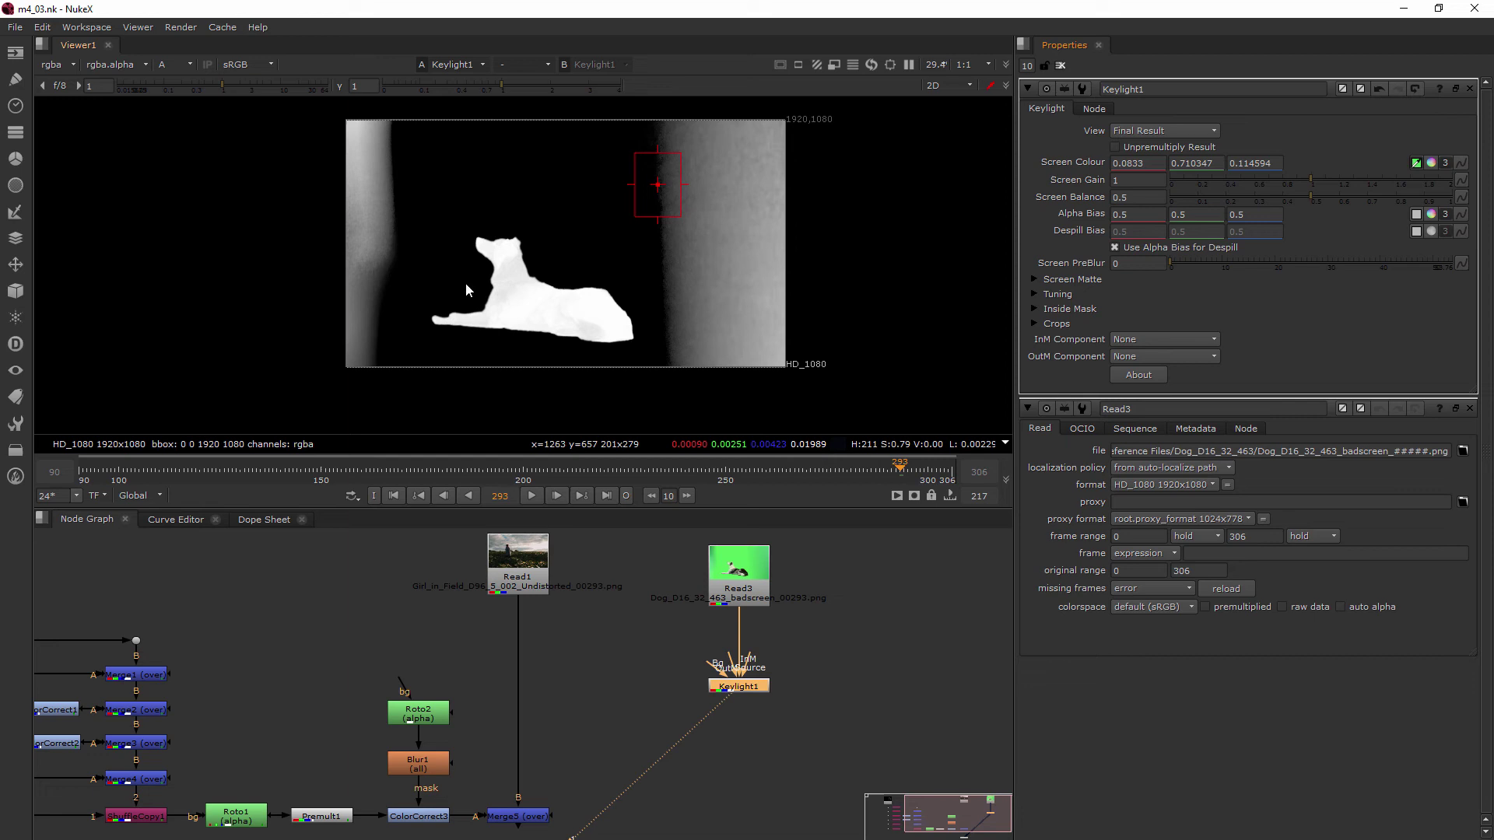
Insert a Roto node between Read3 and Keylight1 in the node graph.
drag(757, 694, 758, 726)
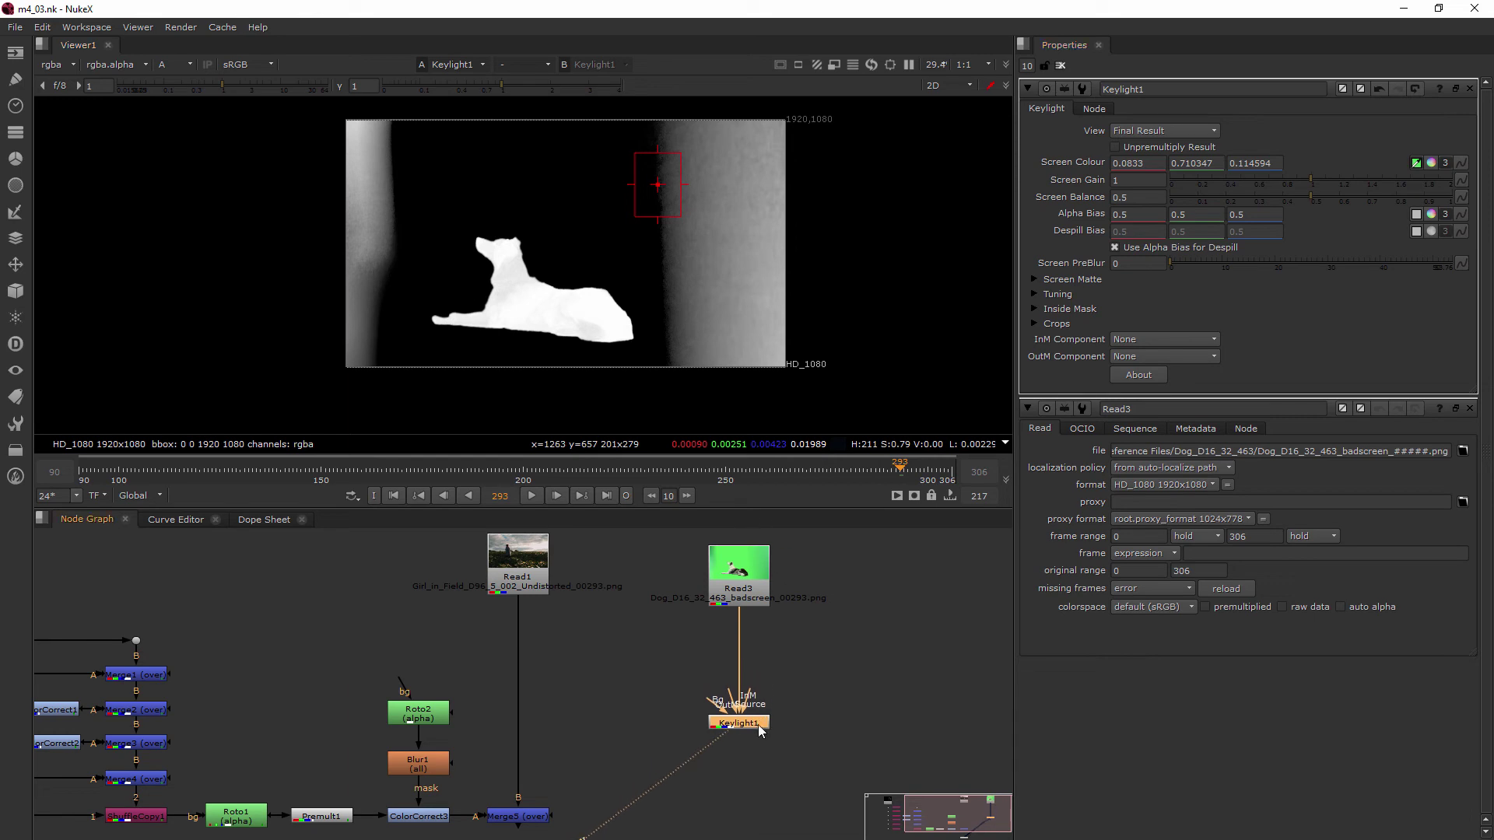
click(801, 652)
key(Tab)
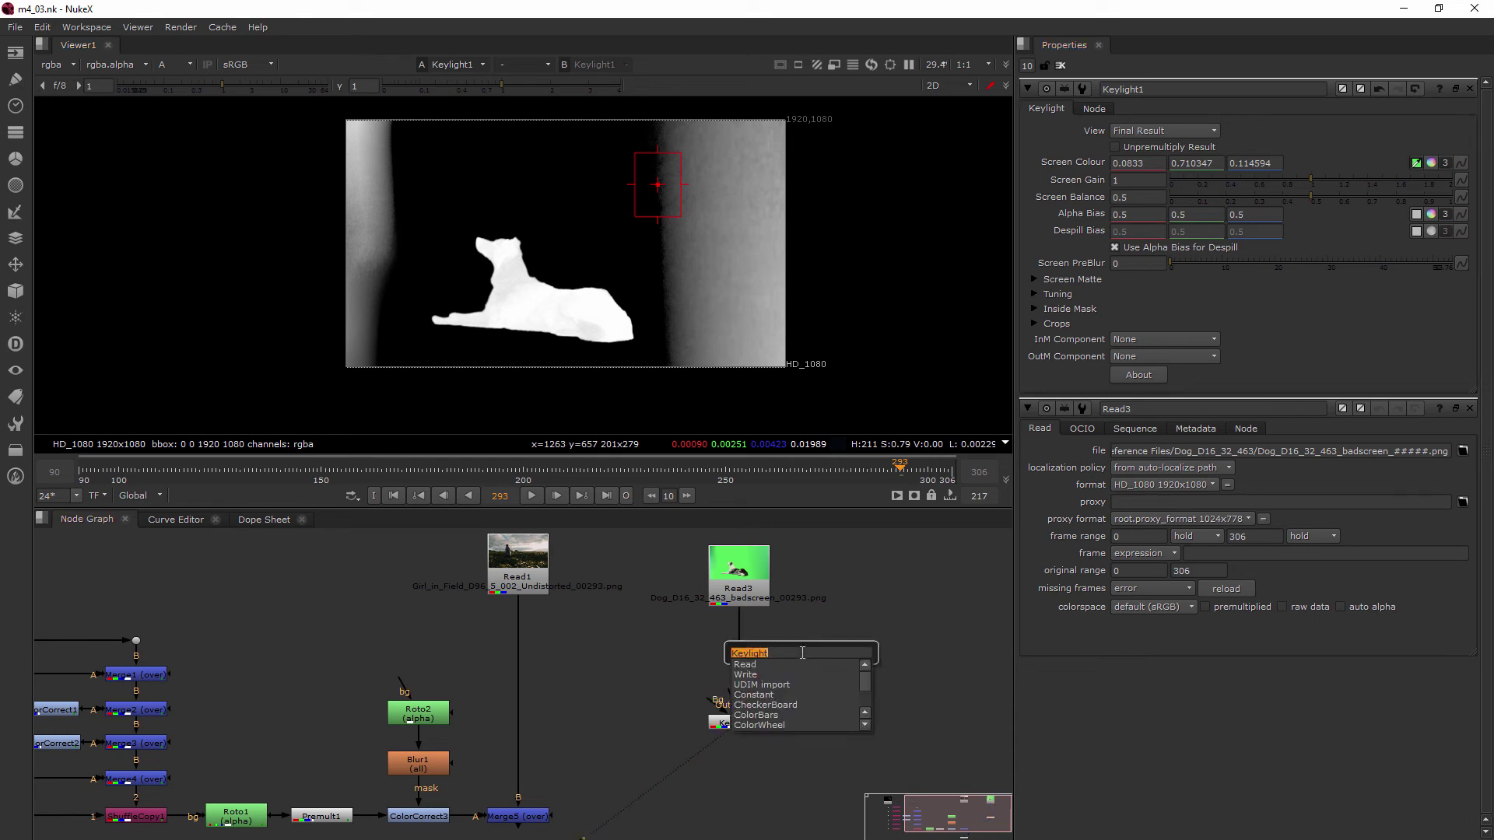
text(ro)
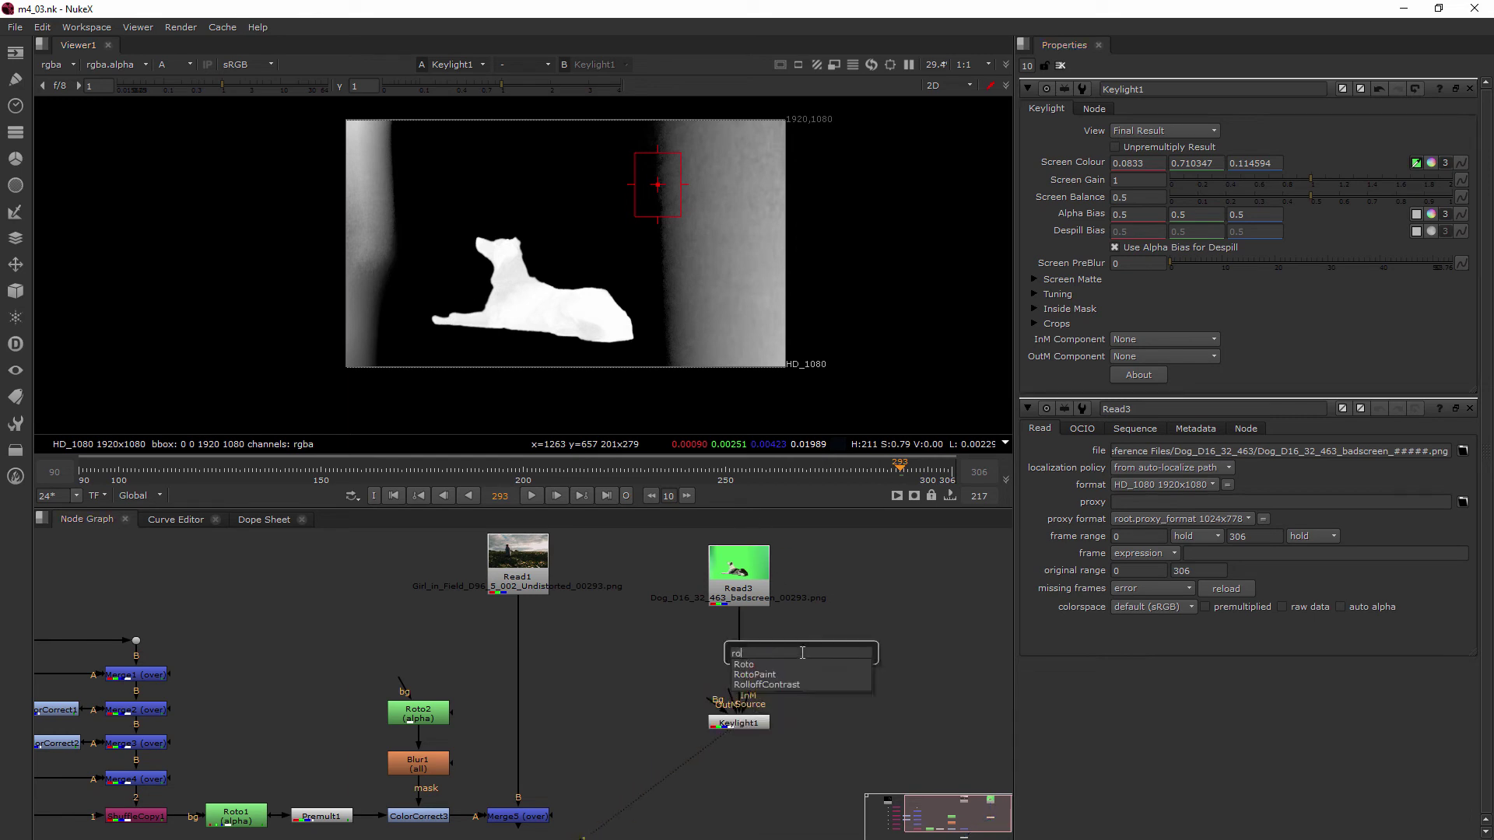
click(751, 665)
drag(833, 642, 755, 656)
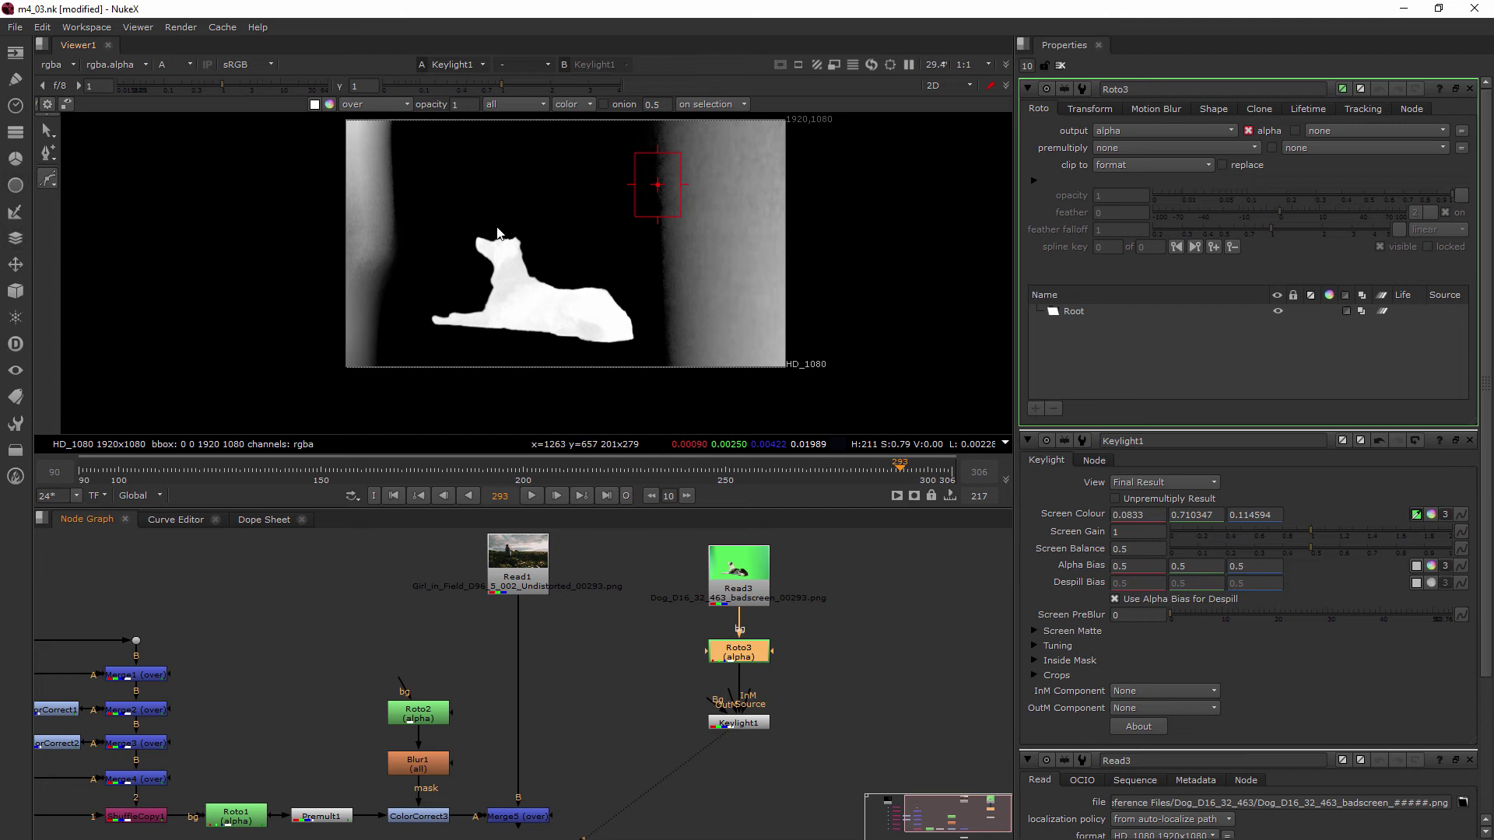
Draw a closed Bezier shape loosely around the lying dog at frame 293.
click(538, 224)
click(455, 235)
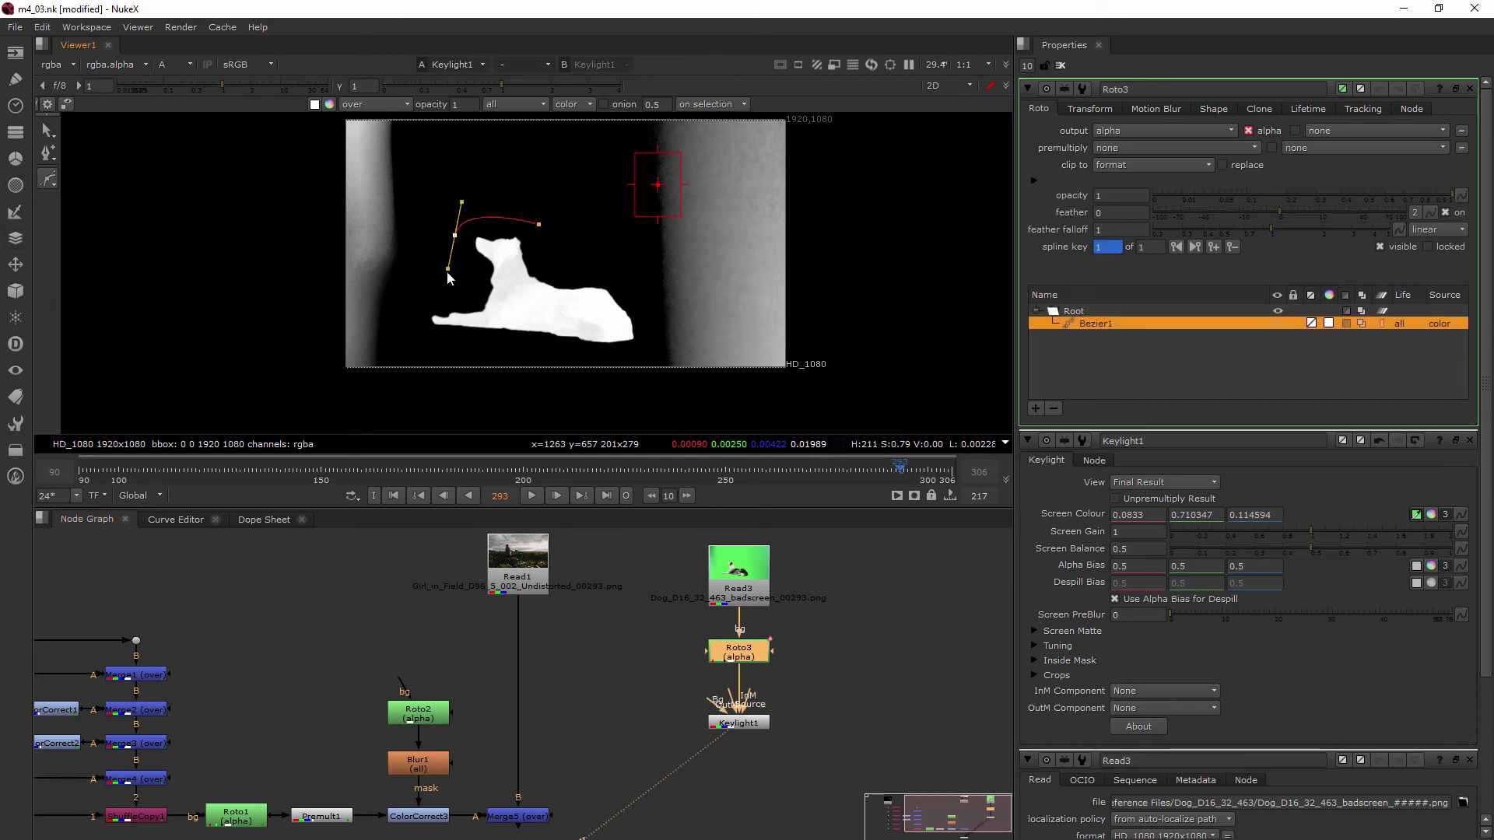
click(424, 292)
drag(427, 336, 436, 338)
click(581, 355)
drag(651, 343, 650, 336)
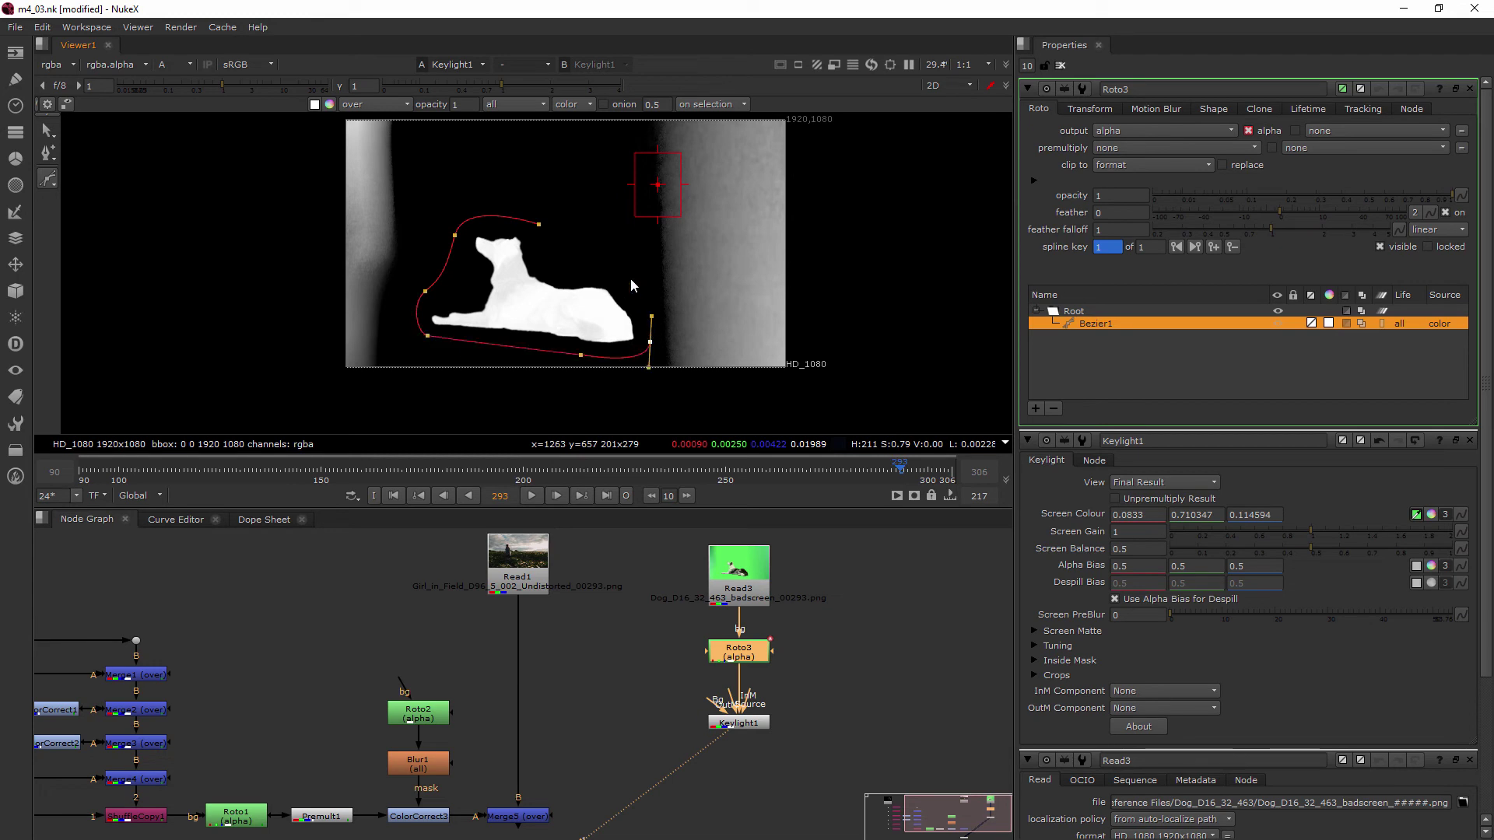
click(637, 253)
click(539, 225)
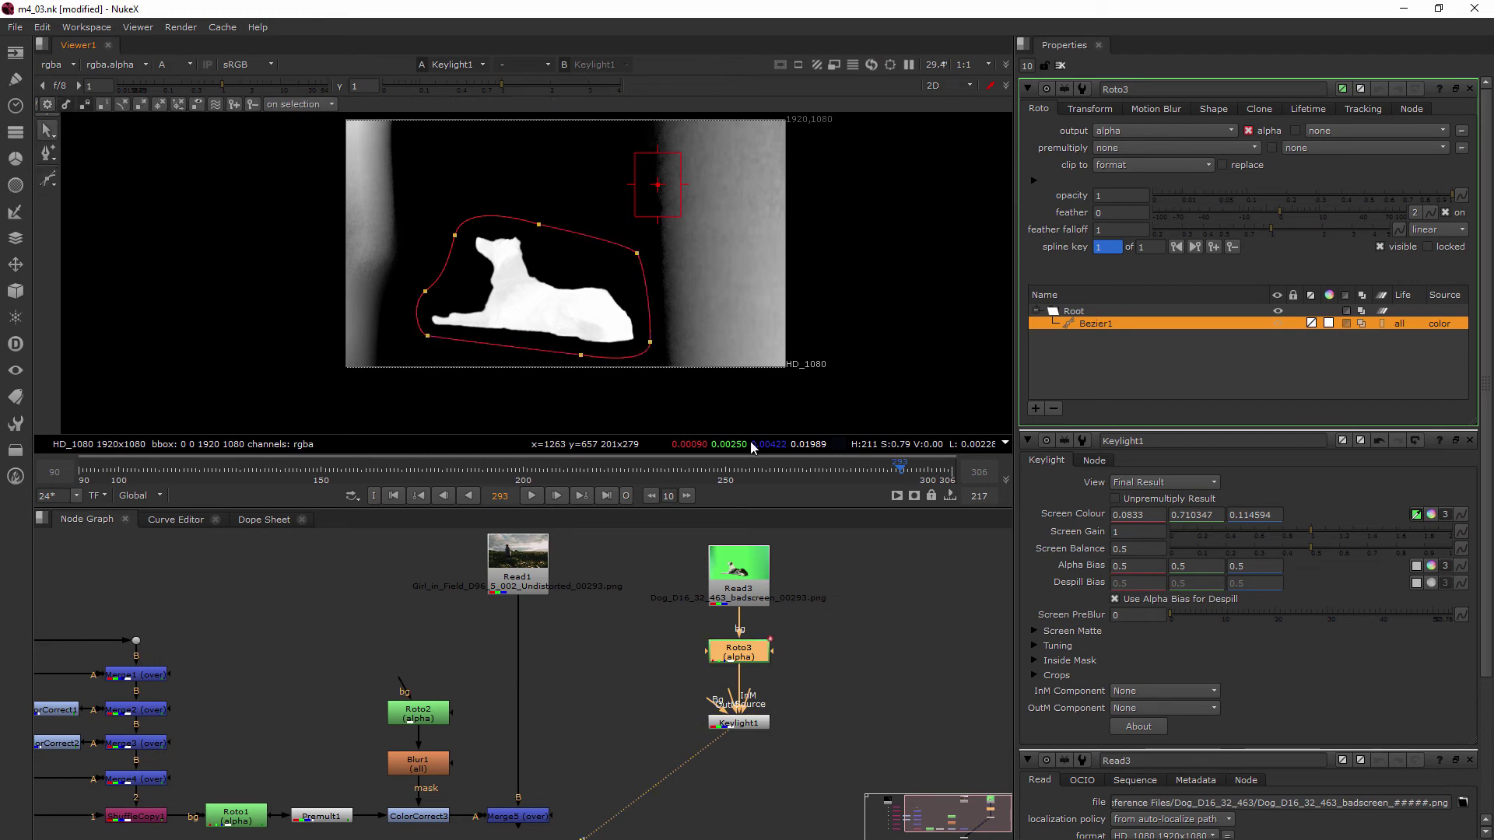
Keyframe the Bezier at frame 250 and again shortly after it, moving its upper points clear of the dog's head.
click(727, 474)
click(455, 235)
drag(455, 235, 436, 231)
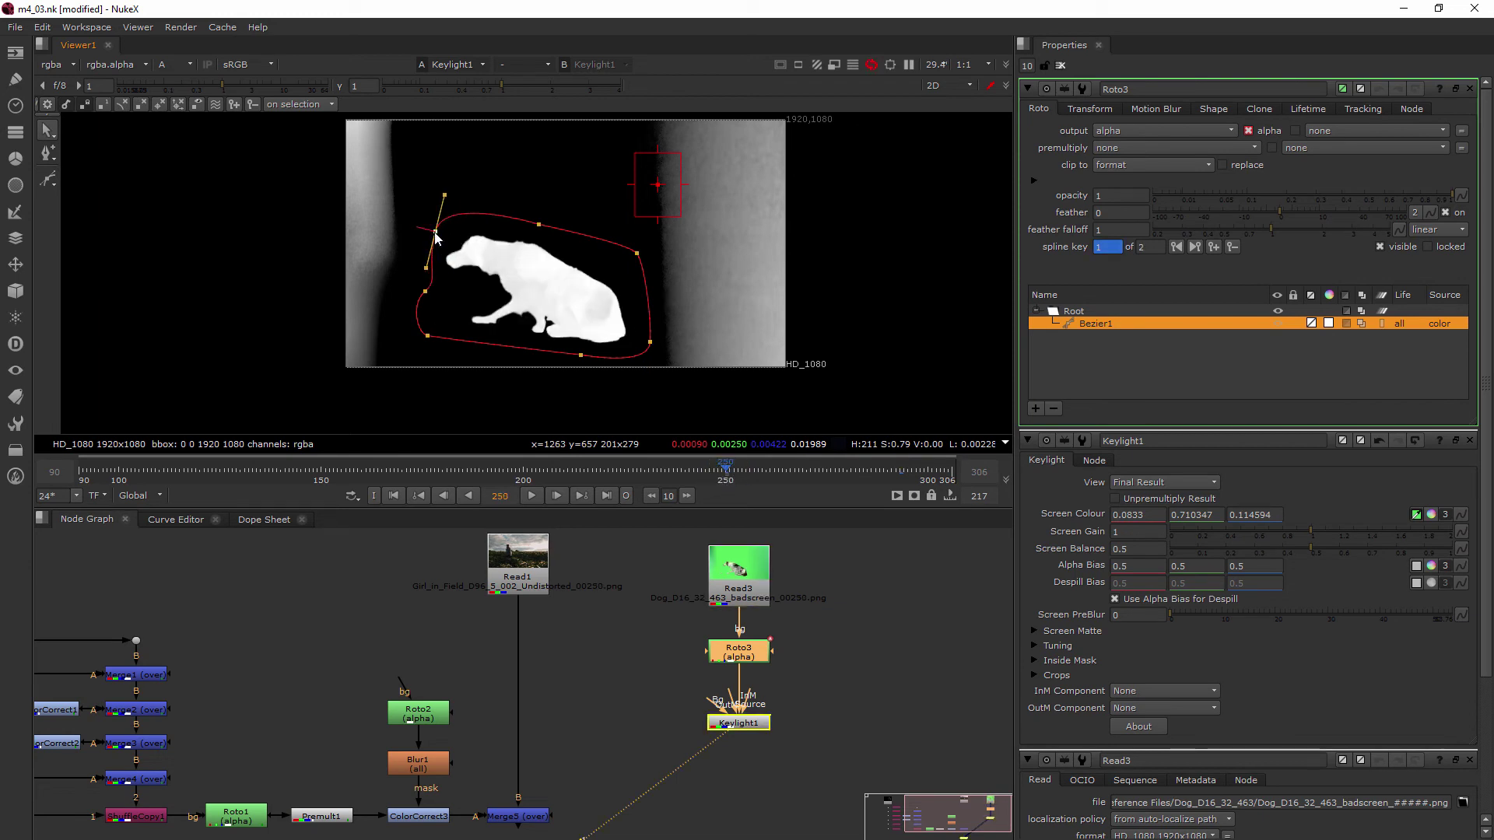
mouse_move(739, 464)
mouse_down()
mouse_move(779, 473)
mouse_move(762, 472)
mouse_up()
drag(538, 224, 540, 200)
Reshape the Bezier at frame 211 so its top, front and base points loosely enclose the sitting dog.
drag(739, 467, 574, 472)
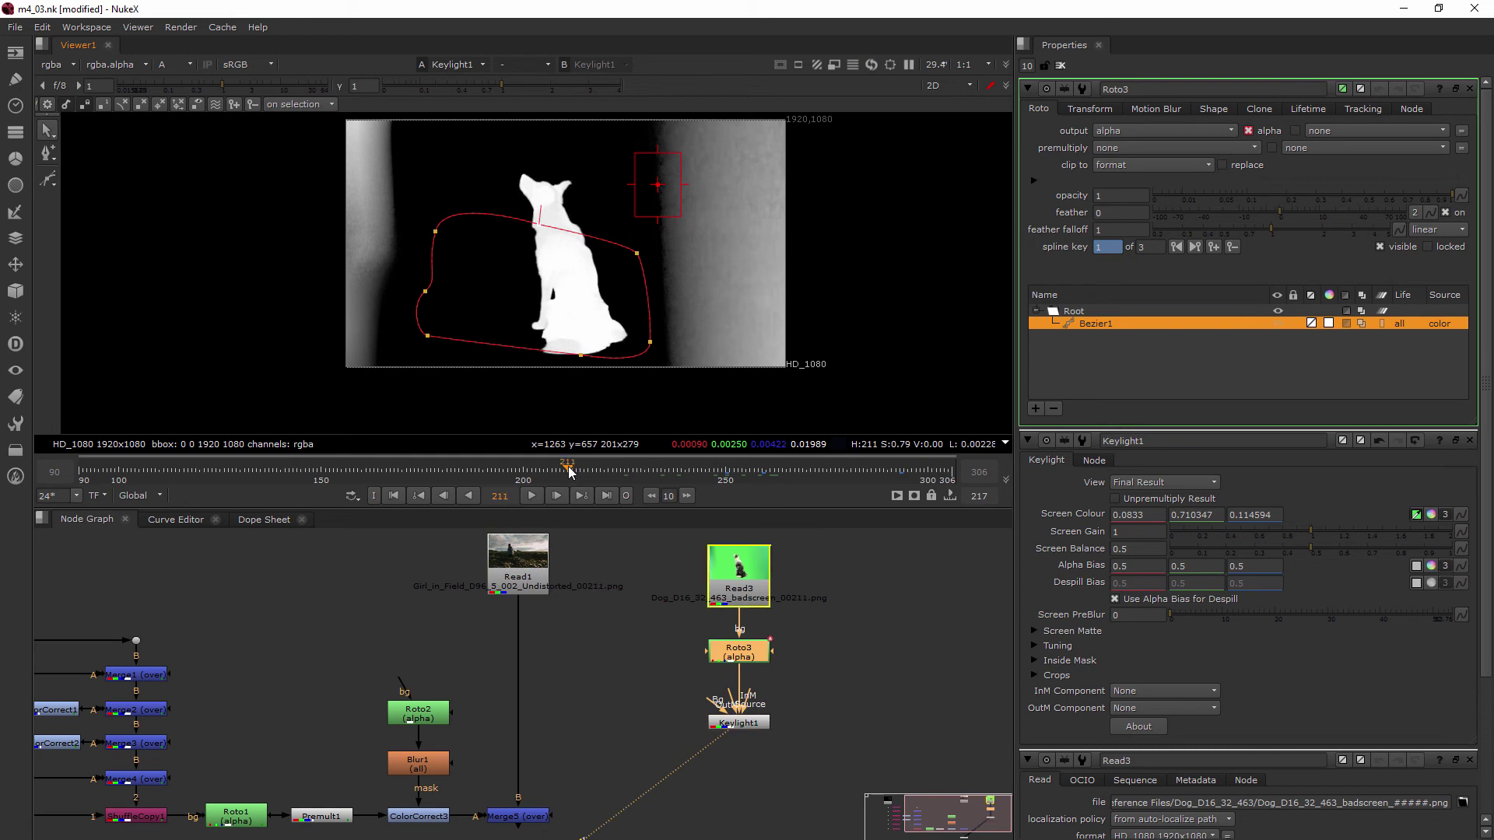
drag(534, 228, 558, 148)
drag(435, 232, 477, 195)
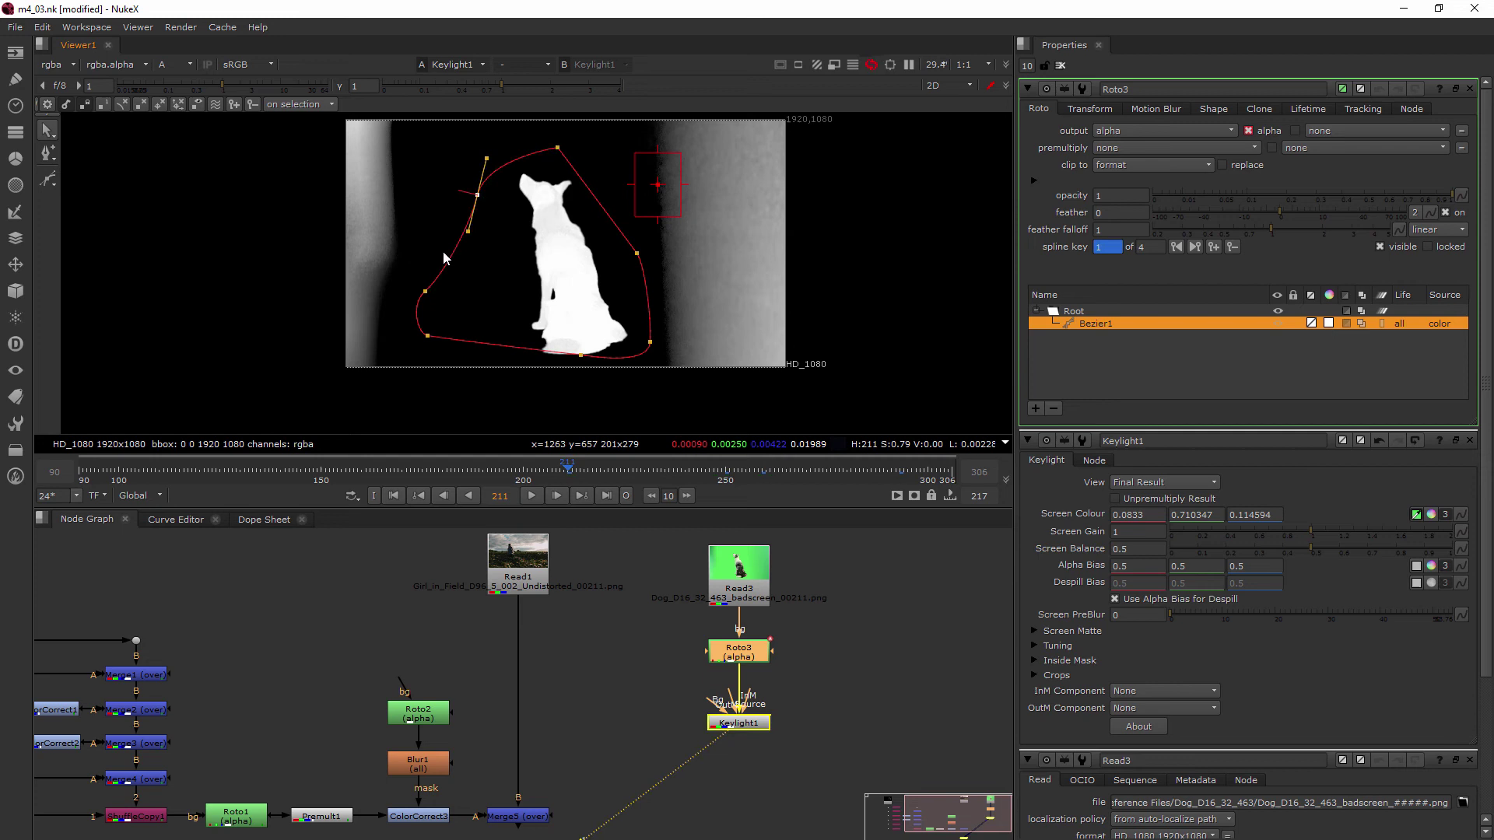
drag(425, 291, 481, 291)
drag(427, 336, 585, 361)
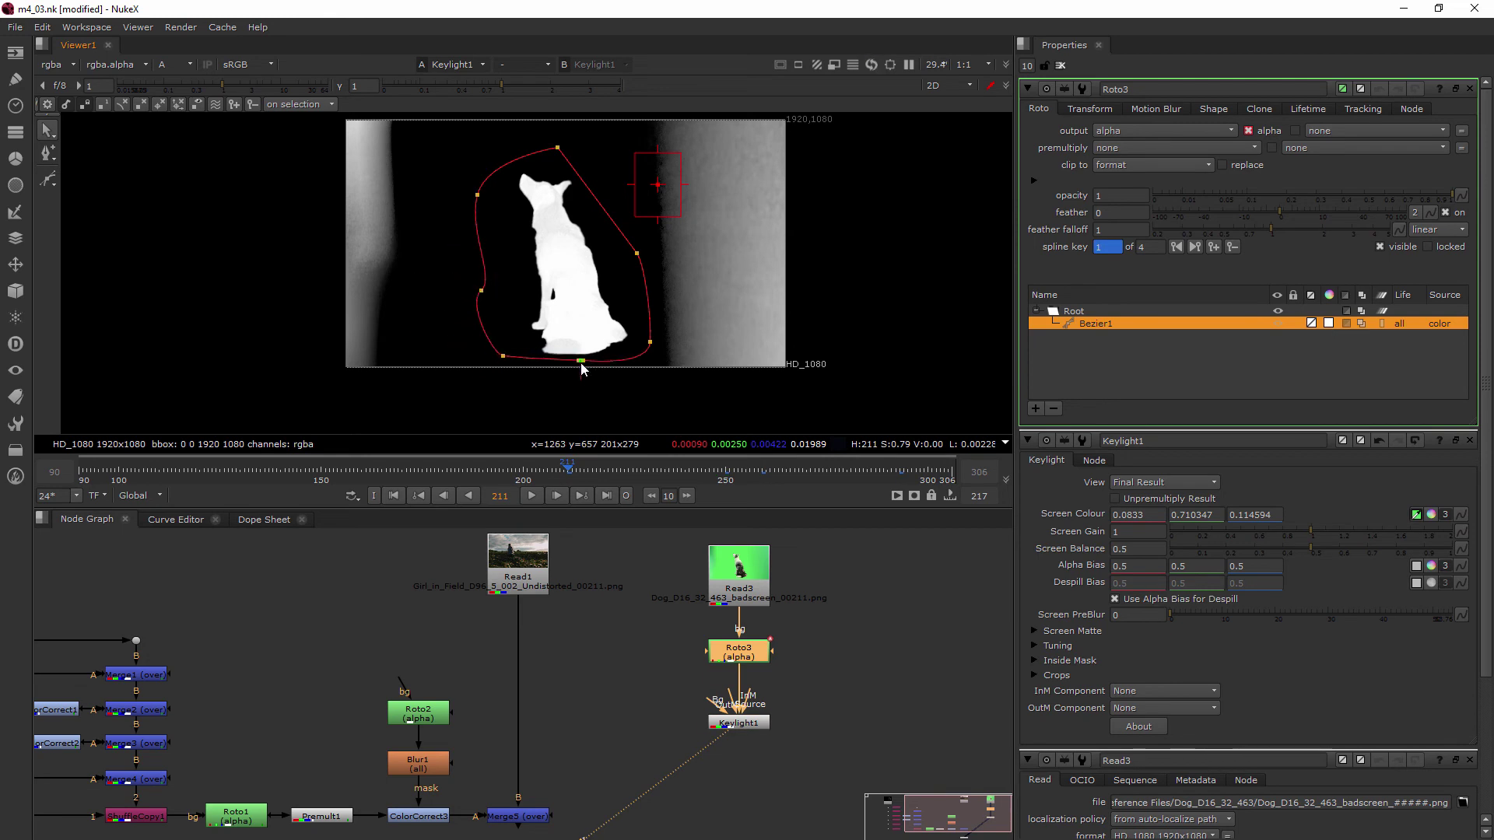
Smooth the Bezier's top point at frame 211 and adjust its tangent handles to round the curve above the dog's head.
click(368, 138)
right_click(49, 162)
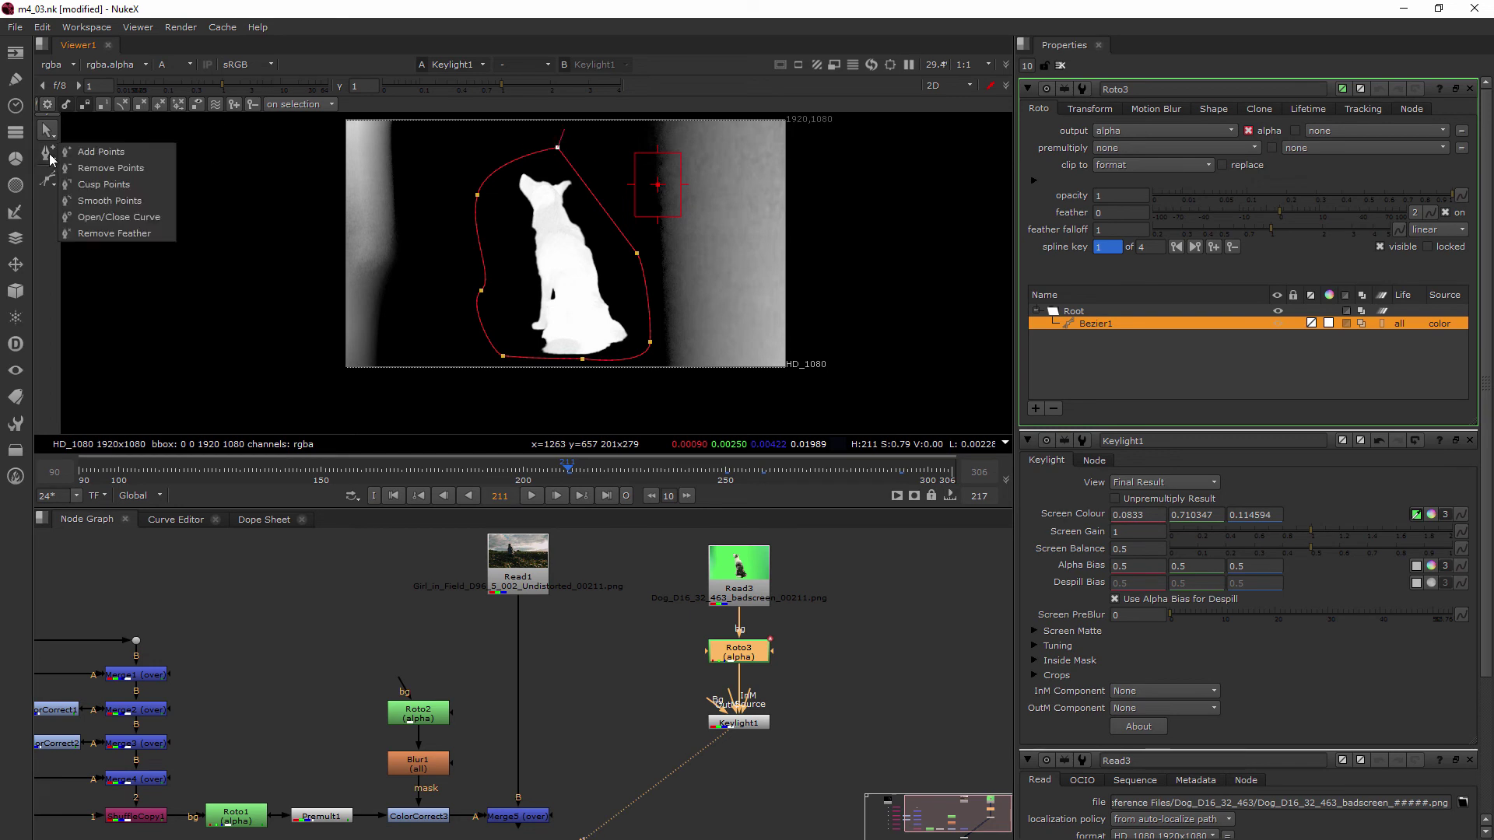
click(124, 204)
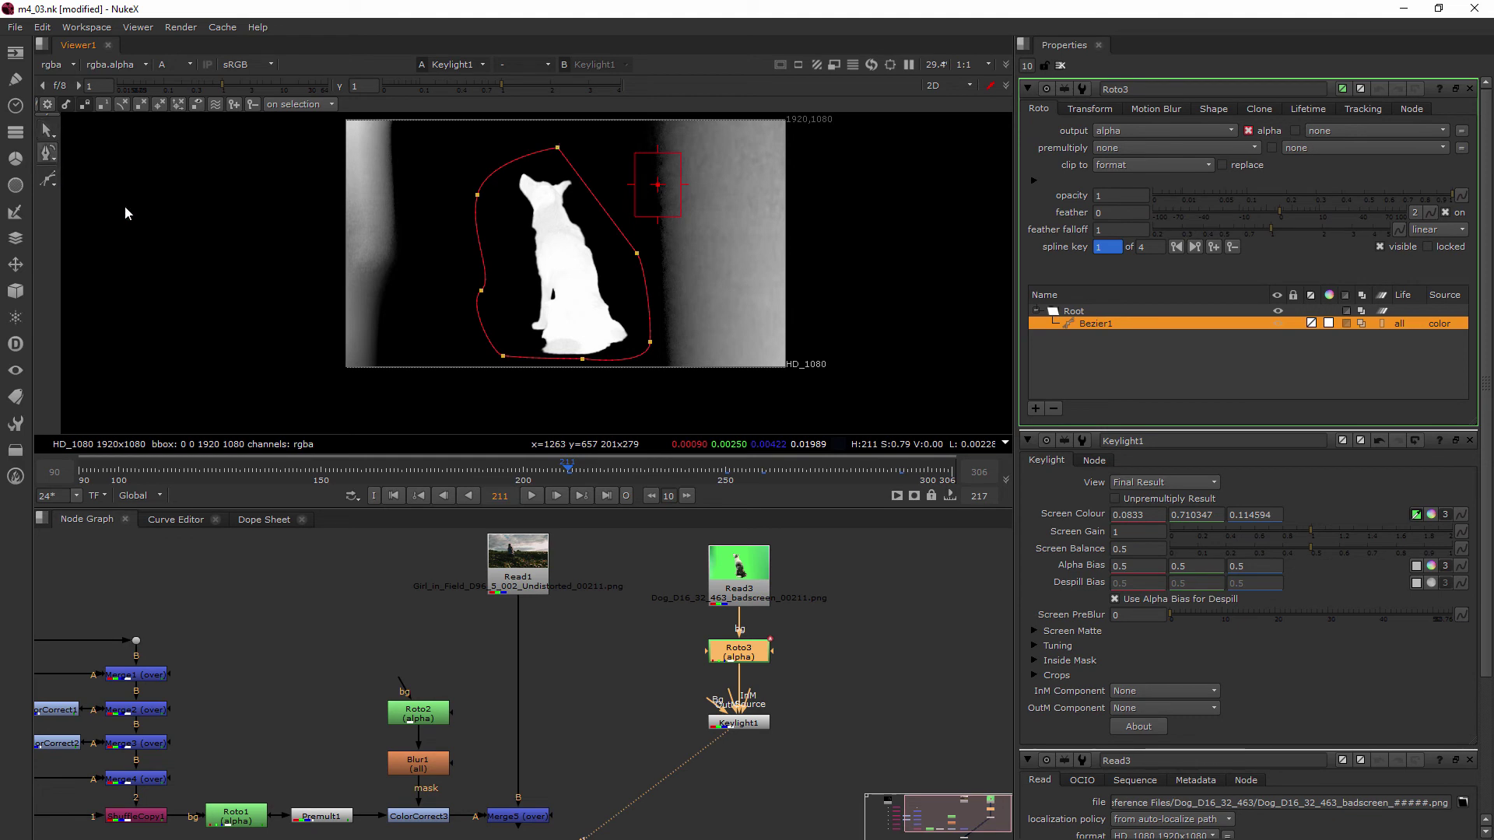
click(557, 148)
drag(48, 140, 109, 130)
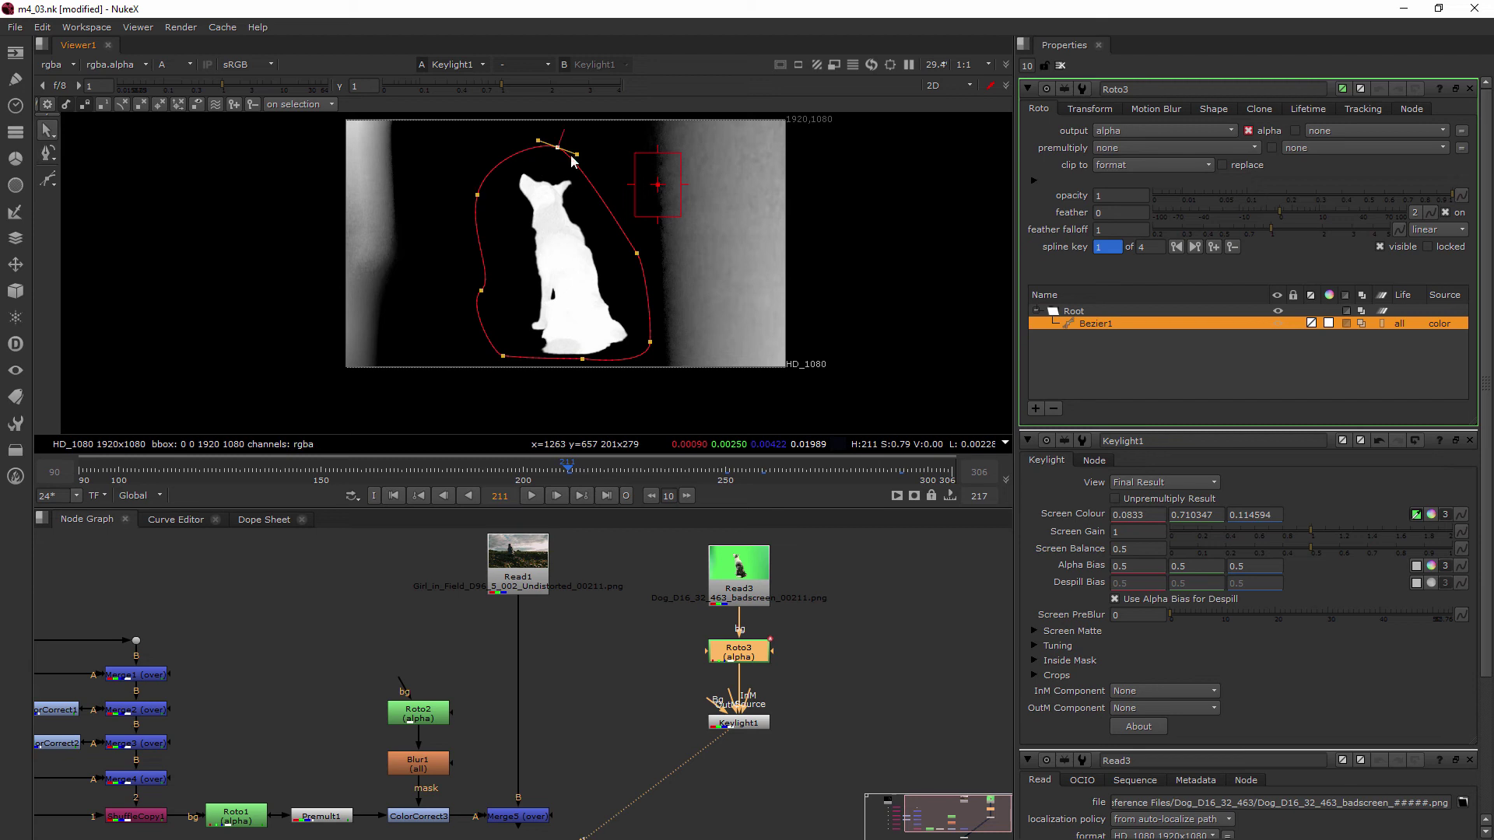
drag(576, 154, 521, 147)
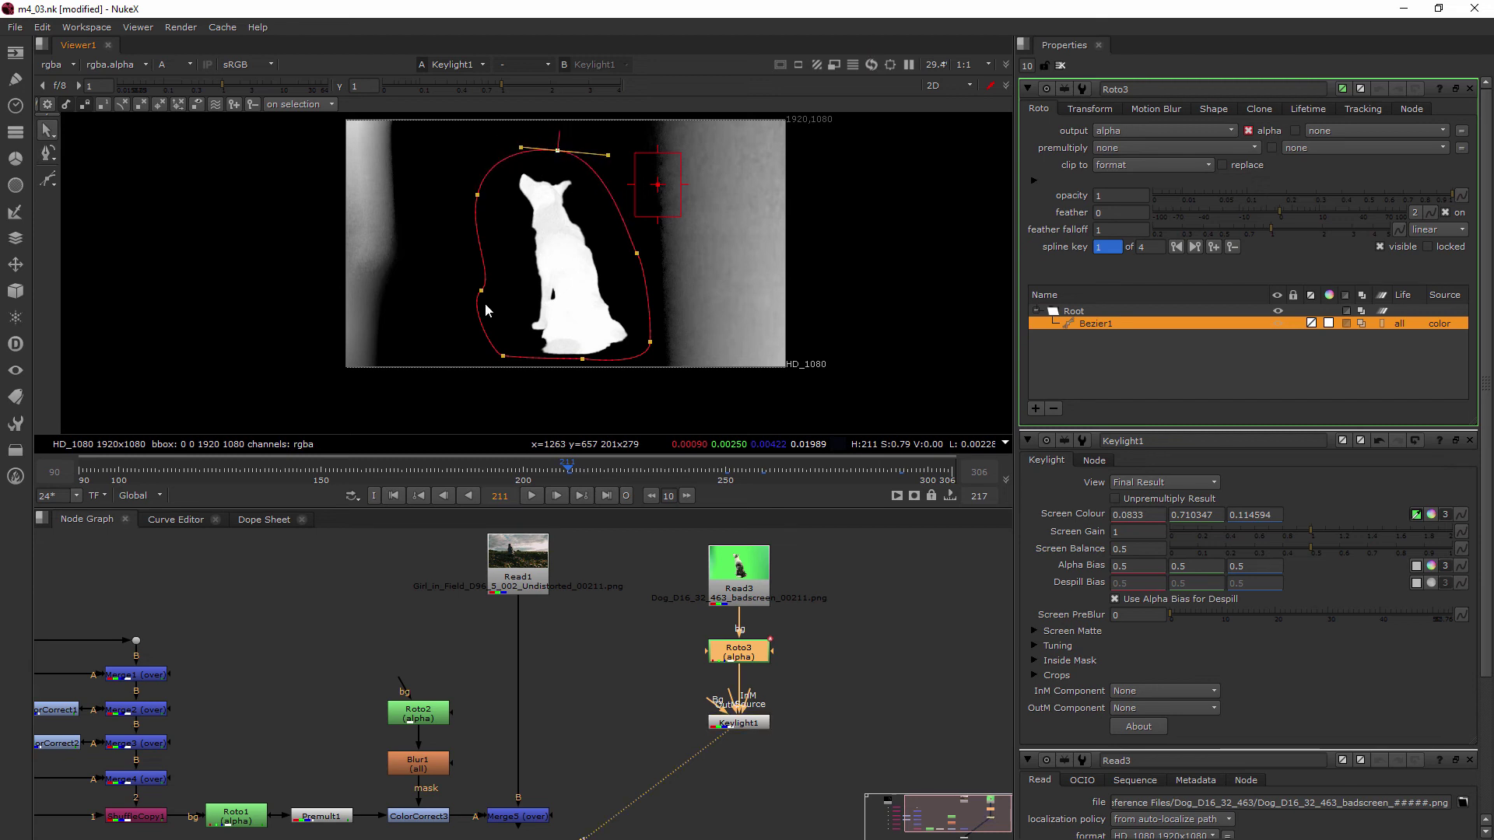
Reshape the Bezier at frame 231, moving its top, front and base points to fit loosely around the dog.
click(648, 475)
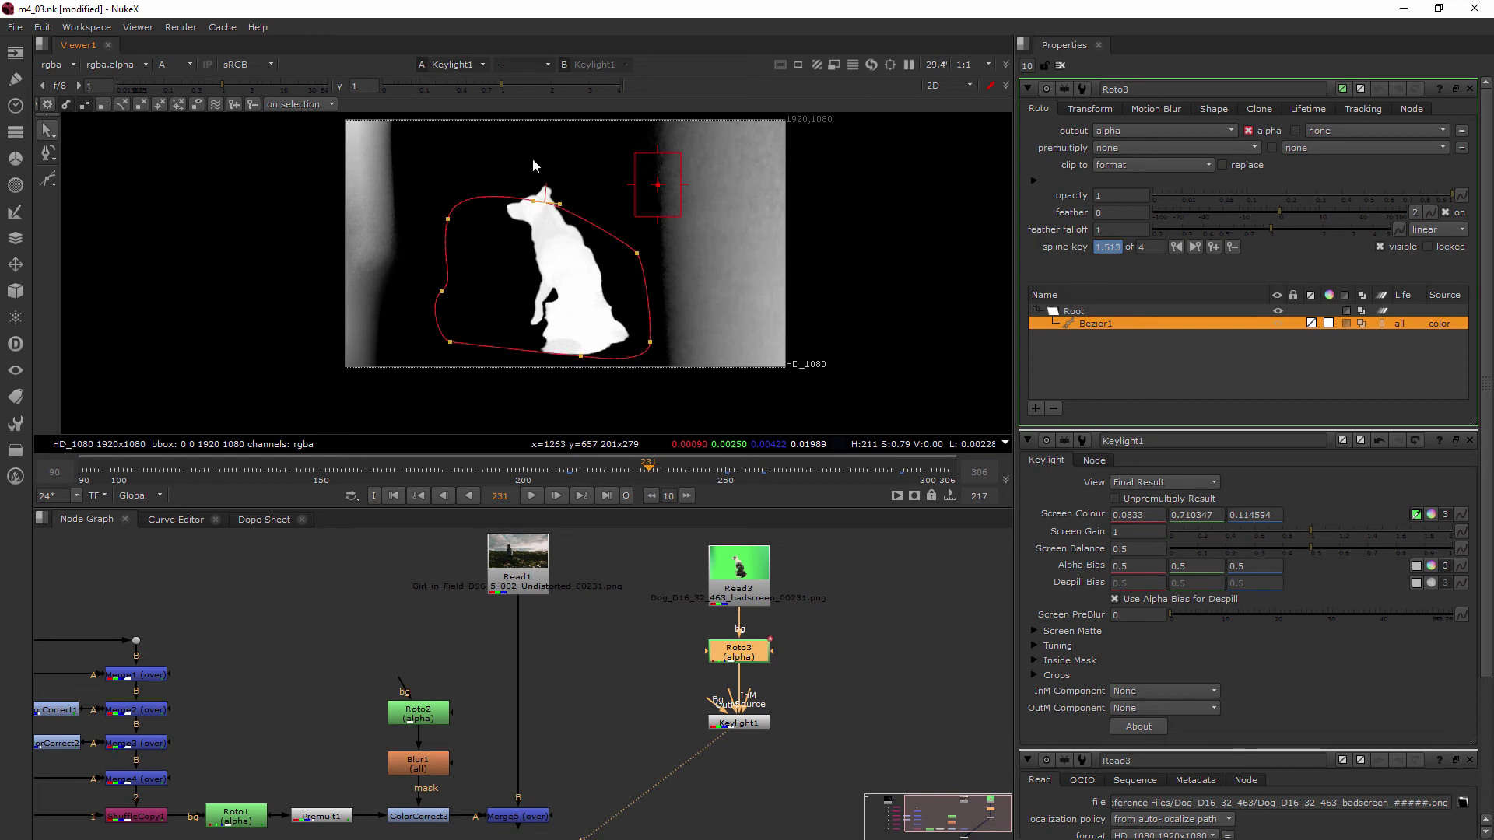
drag(533, 201, 551, 167)
drag(449, 221, 481, 216)
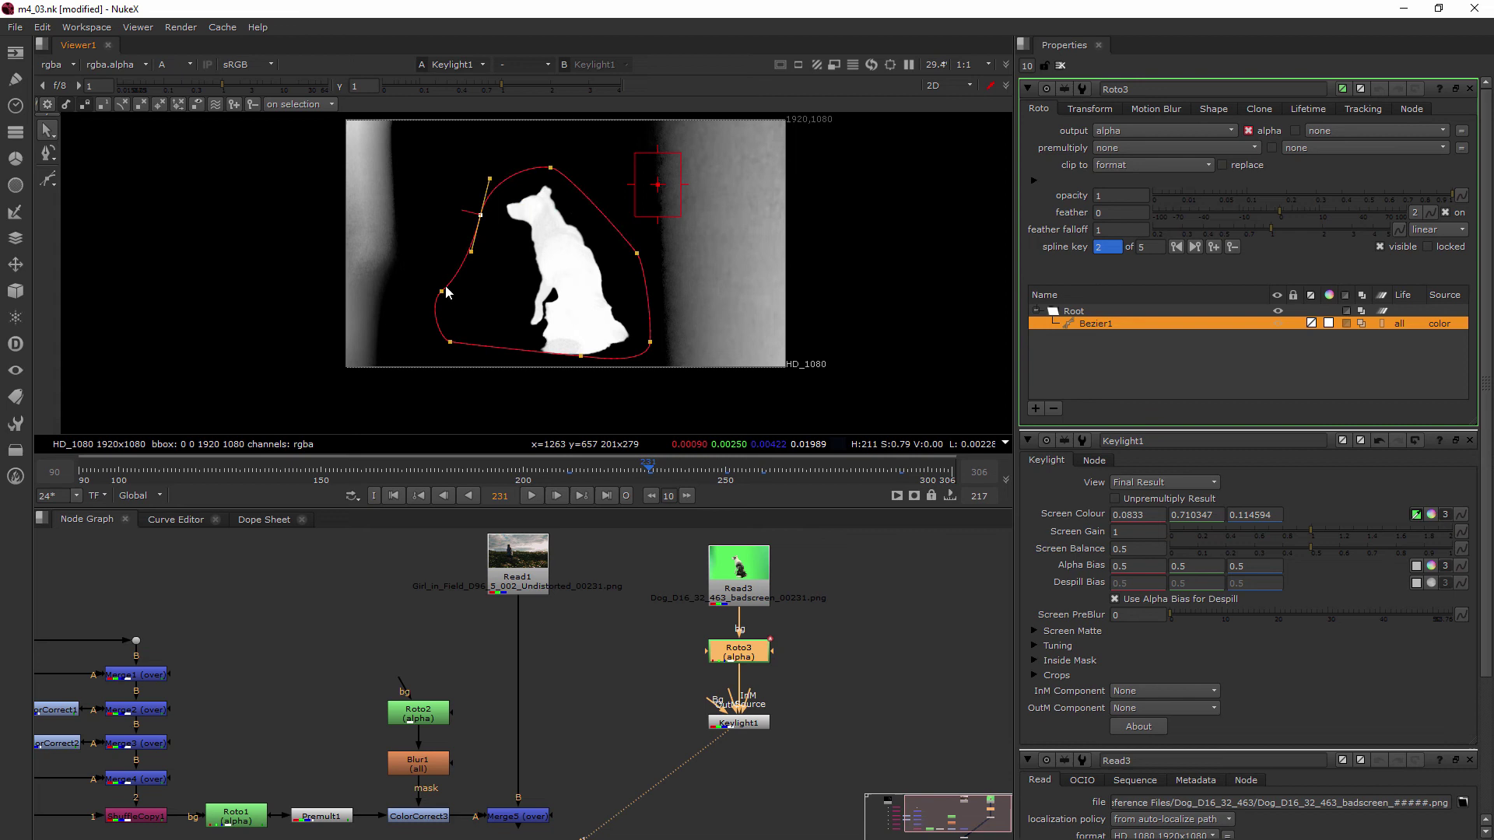
drag(441, 291, 578, 364)
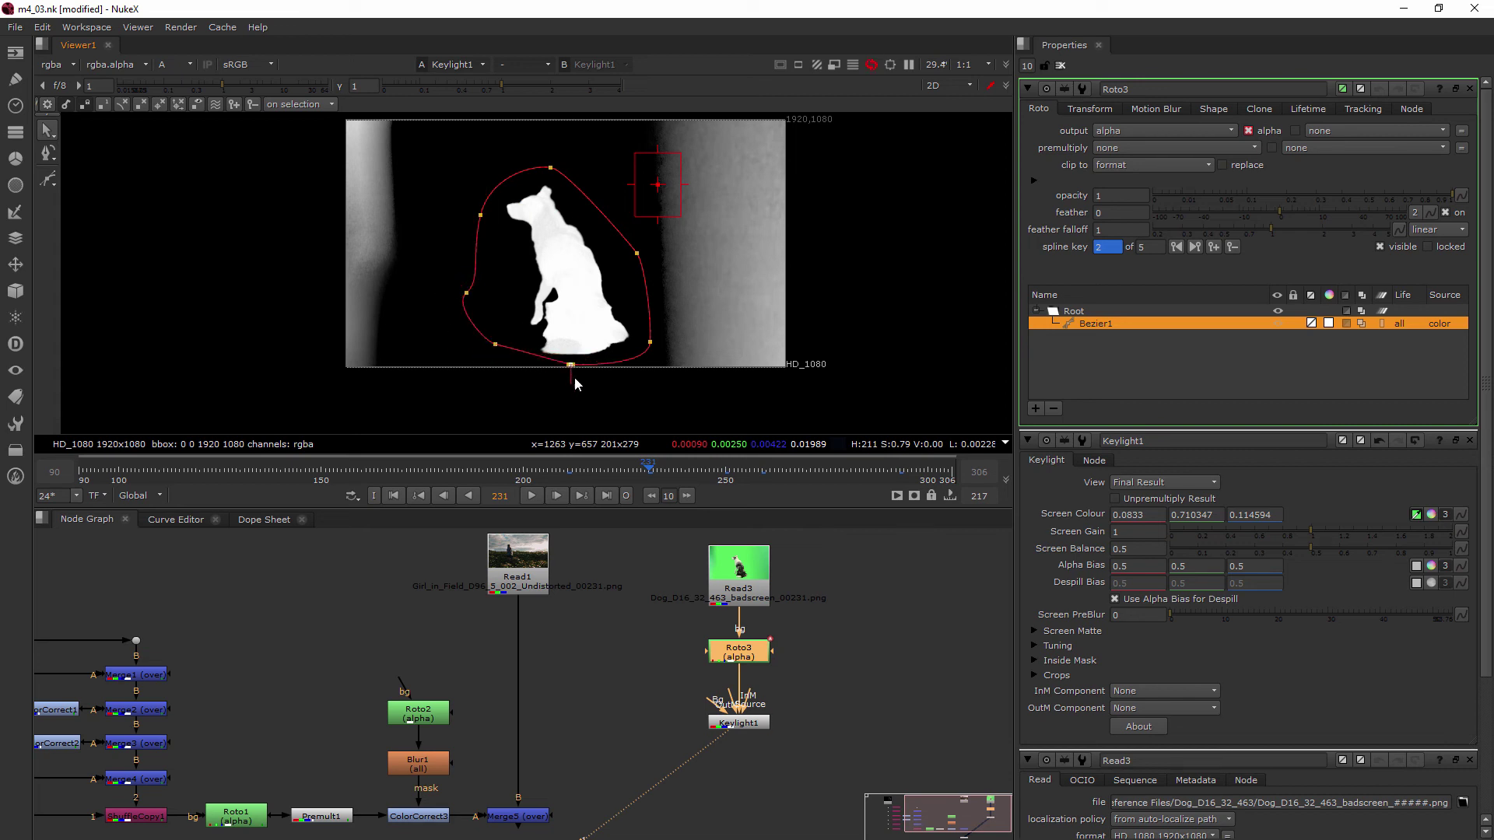
Check the animated roto outline against the dog across the frame range, and compare the key's alpha and RGB views.
click(692, 477)
drag(694, 479, 271, 497)
drag(86, 498, 729, 495)
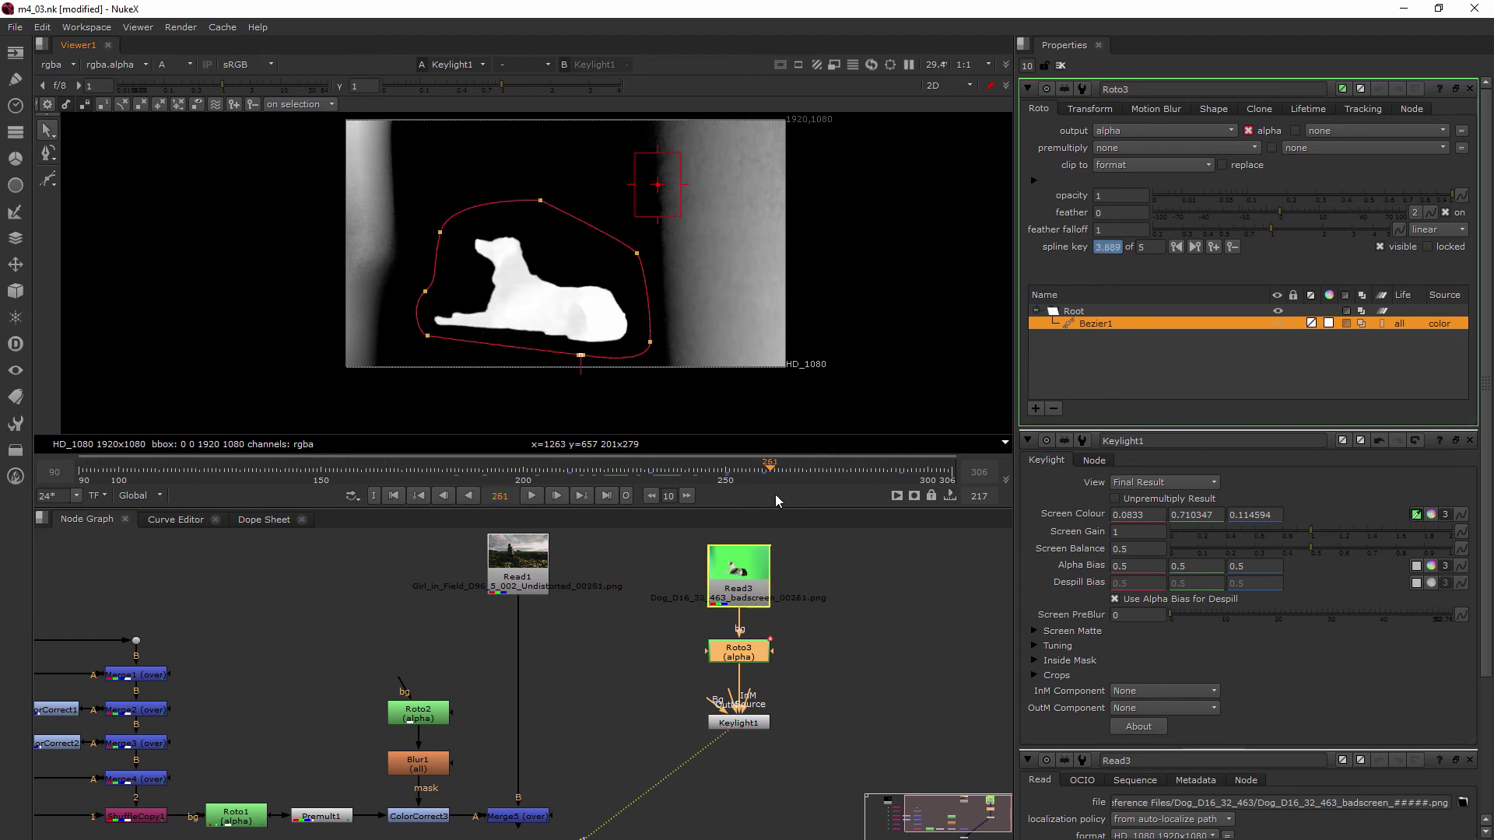
click(420, 493)
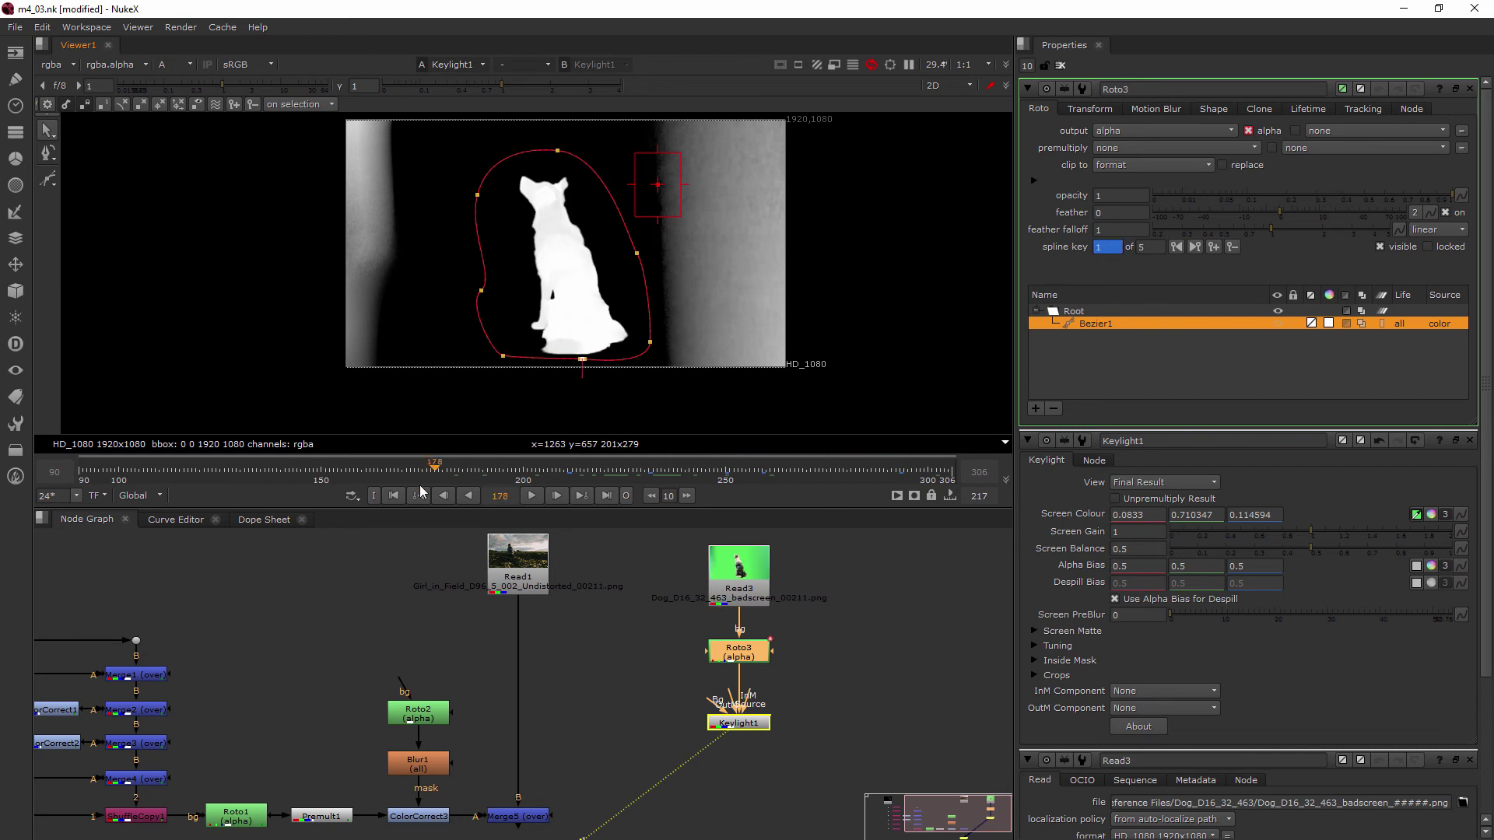
click(962, 476)
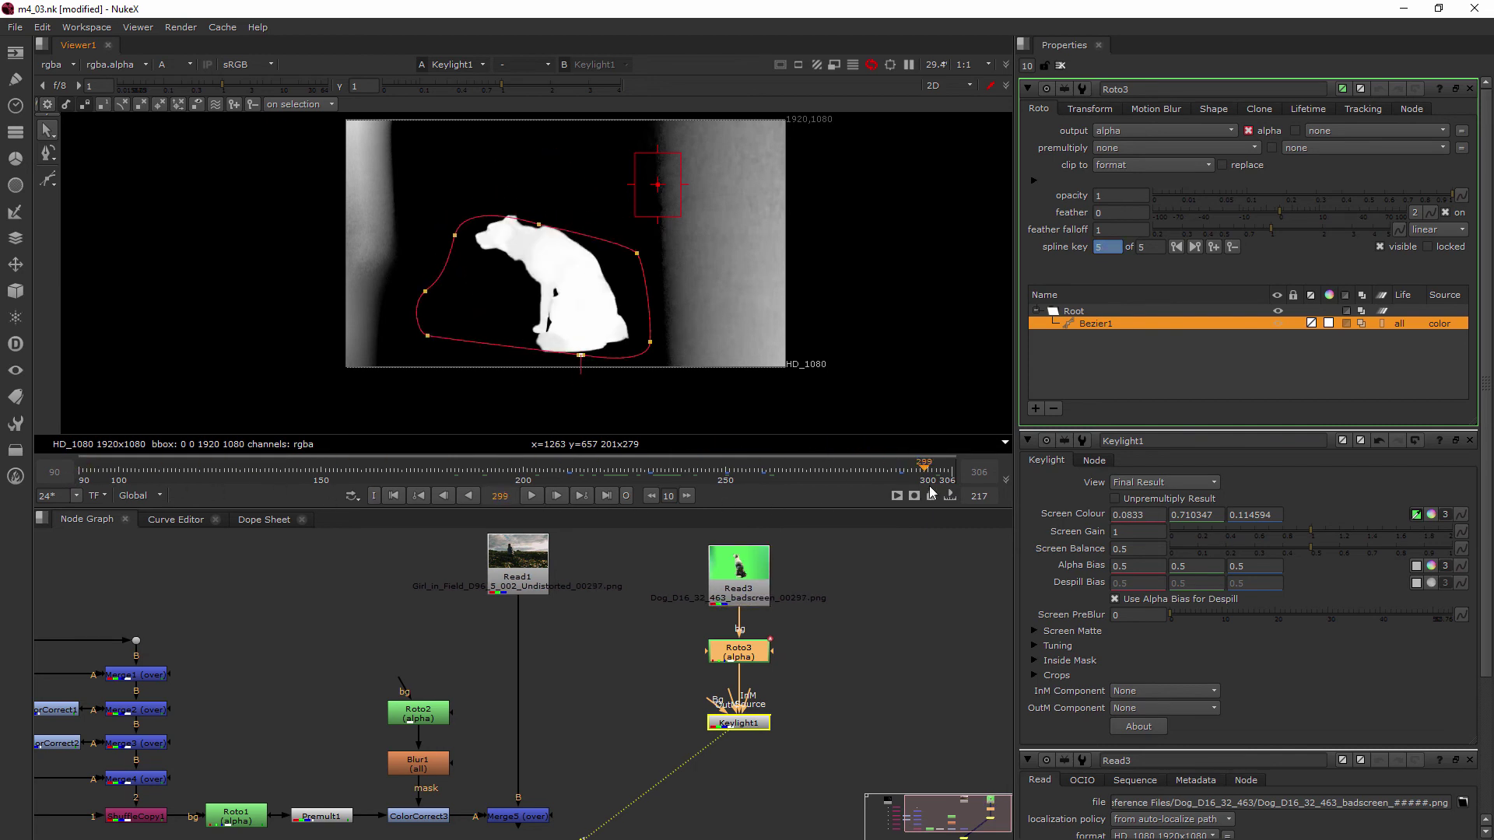
drag(965, 483, 572, 497)
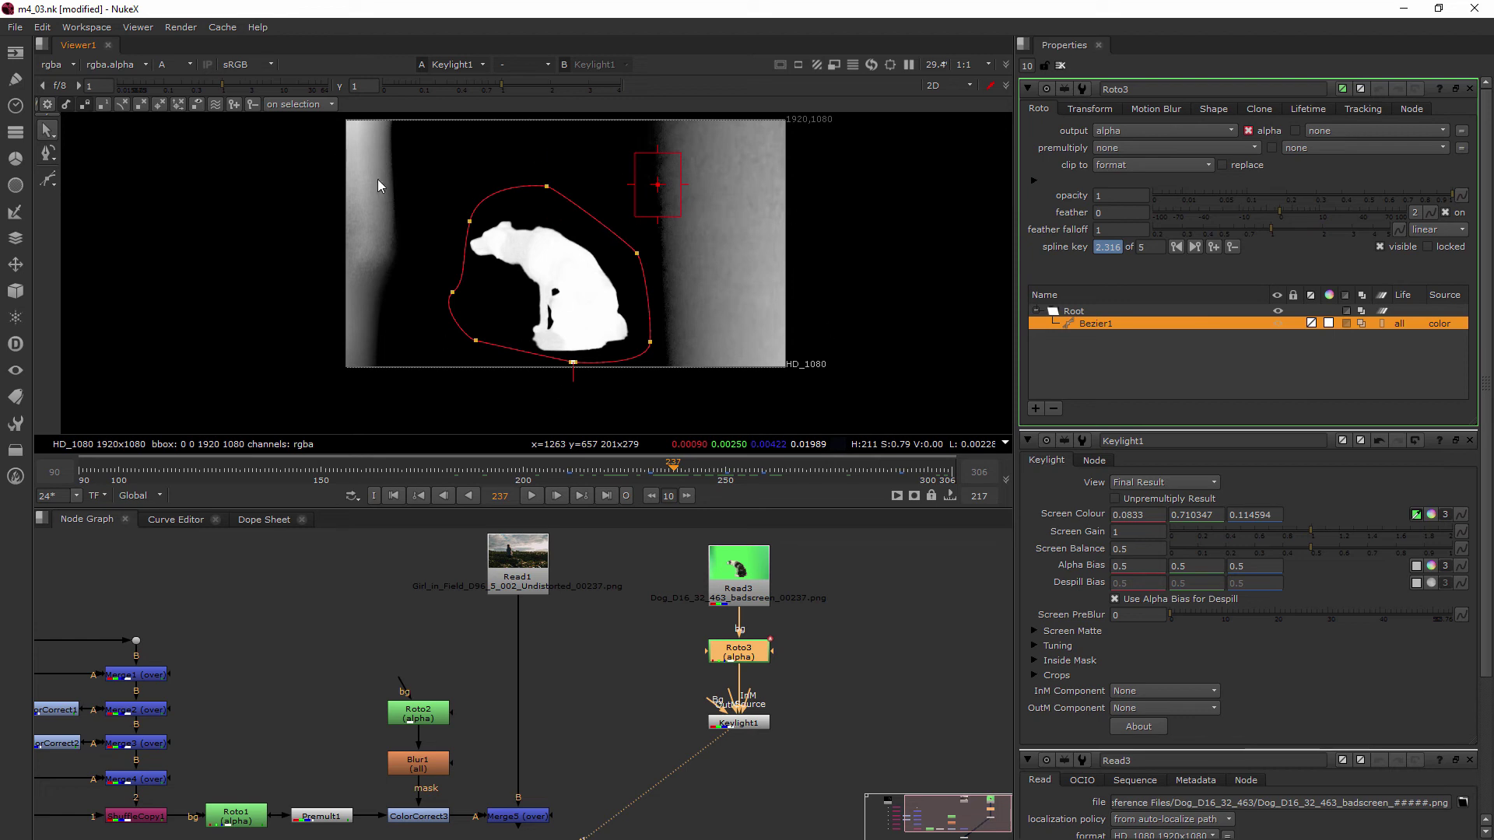
key(a)
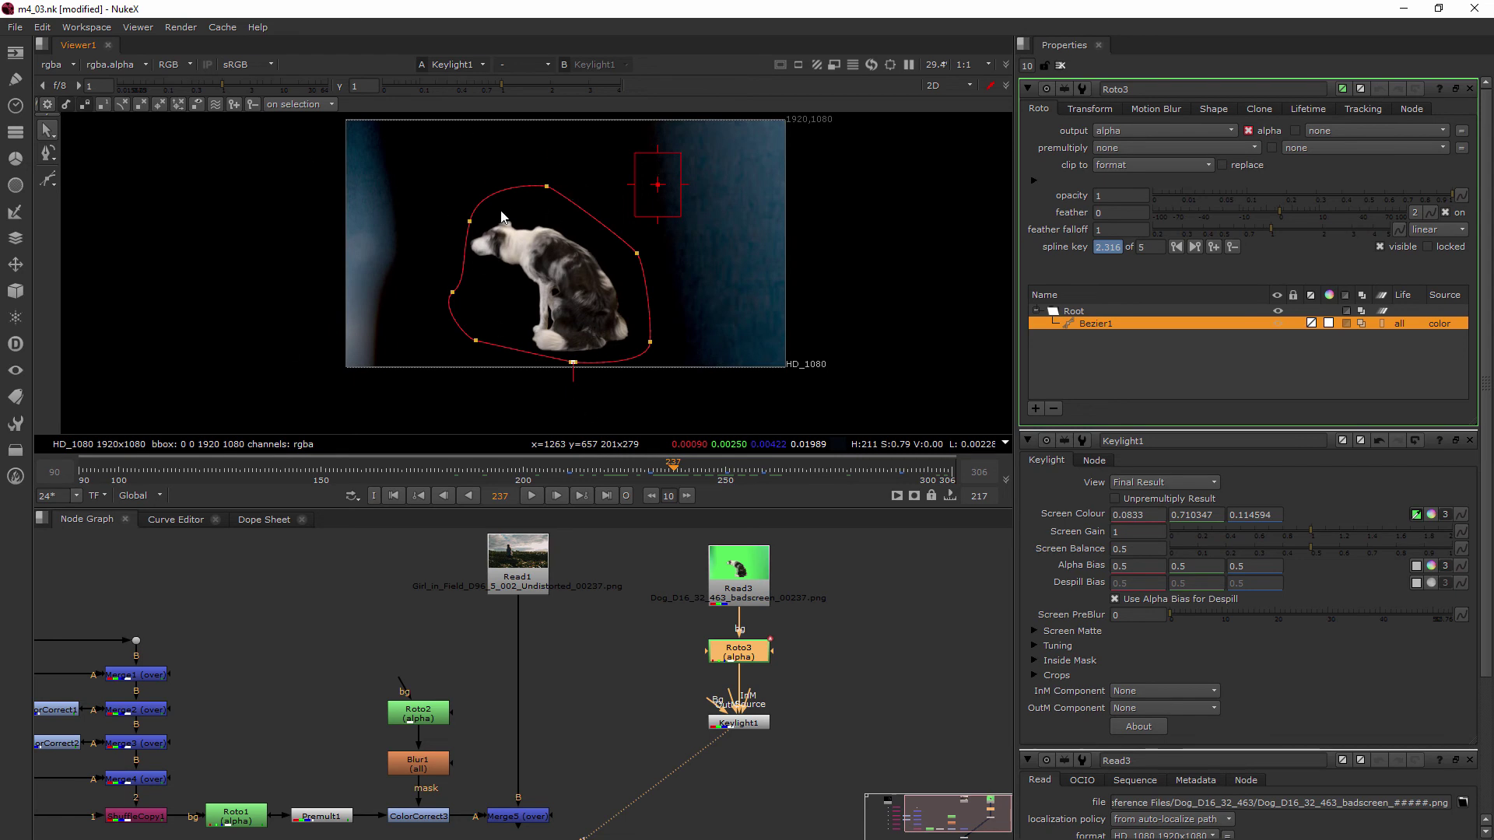
key(a)
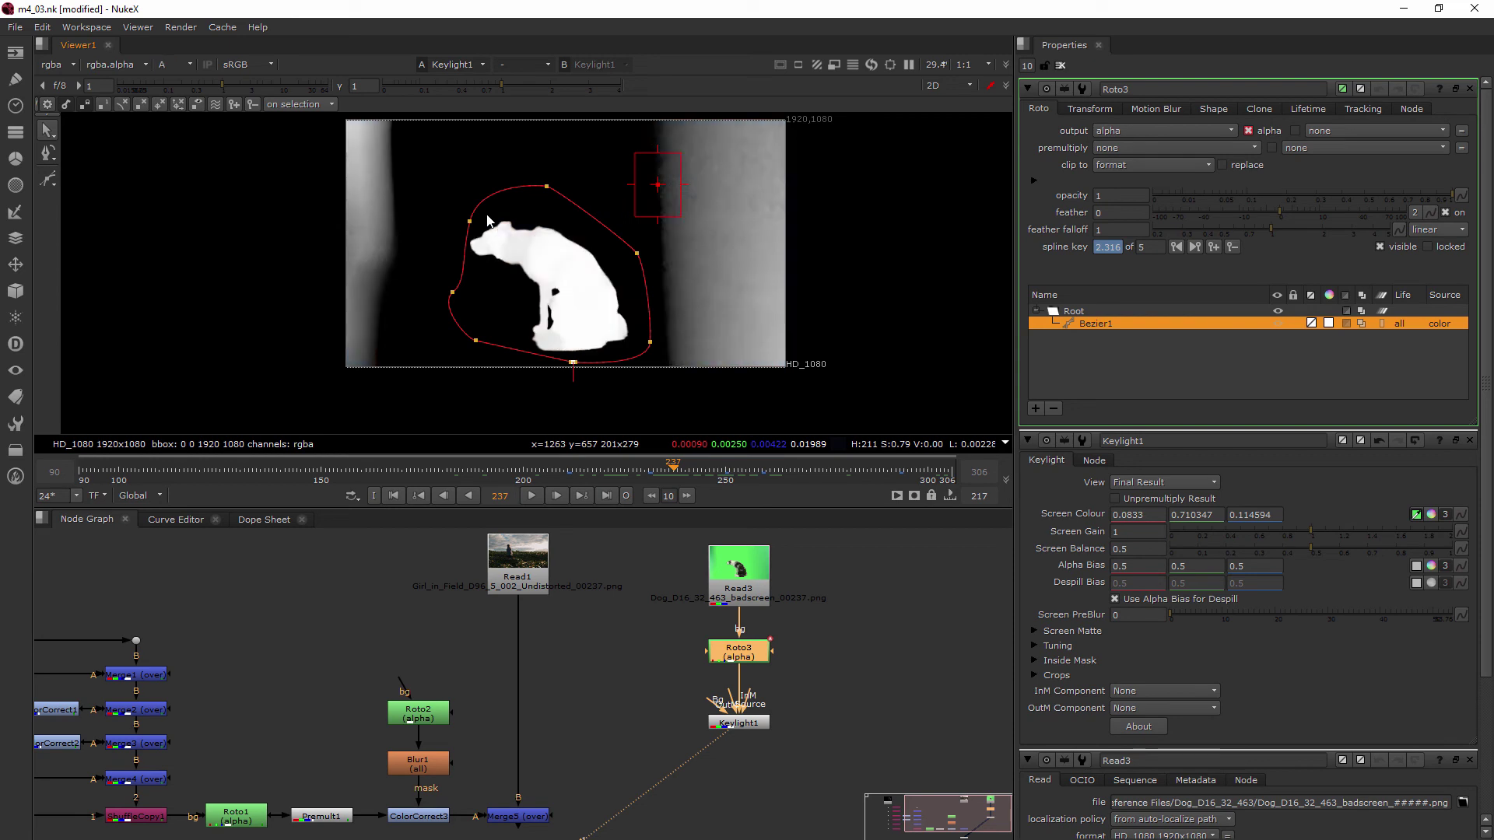
key(a)
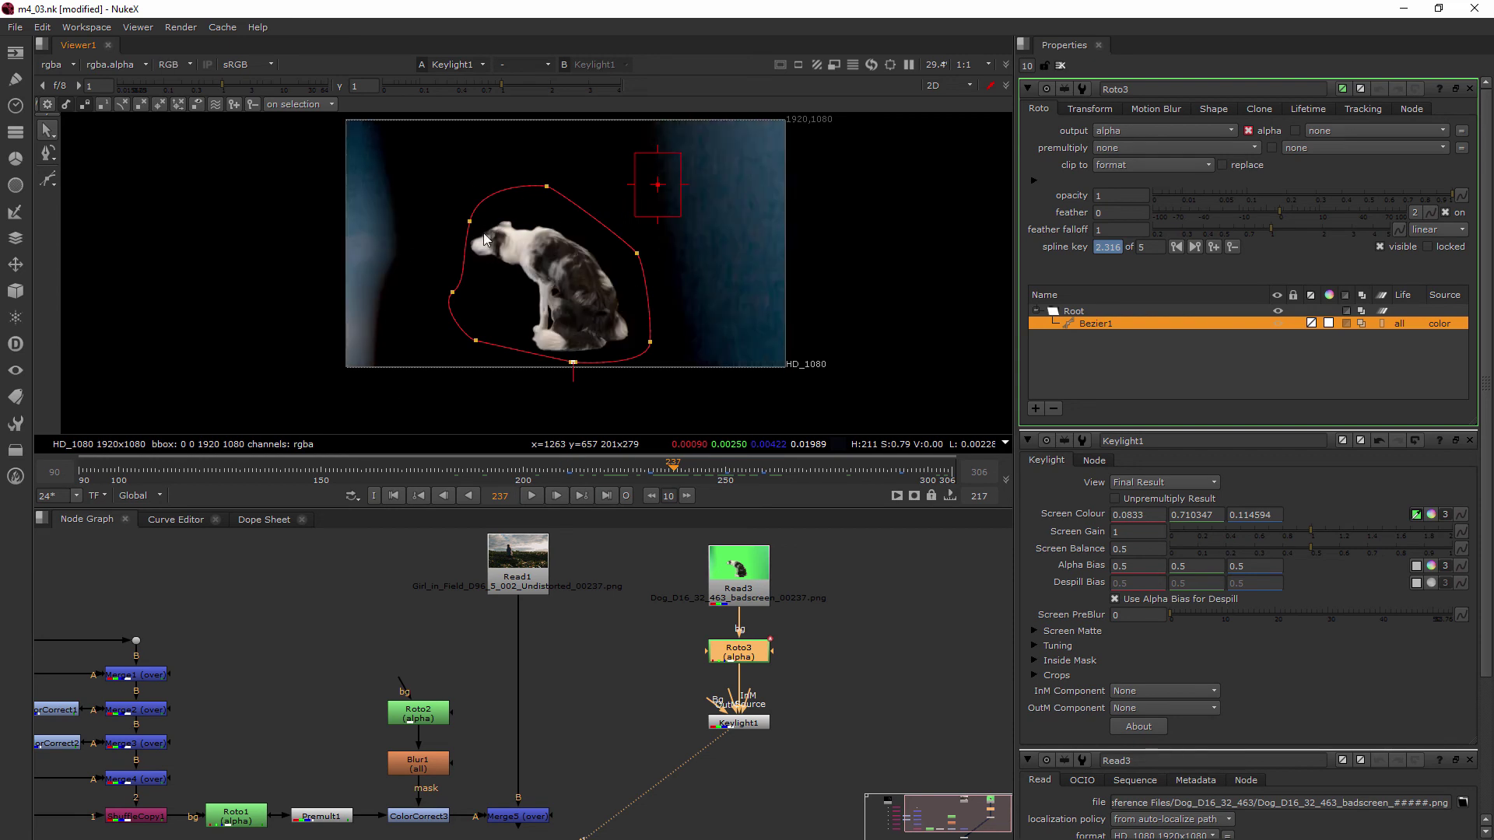
Connect Roto3 to Keylight1's OutM input as well, routing the OutM and Source connections through separate Dot nodes.
mouse_move(604, 442)
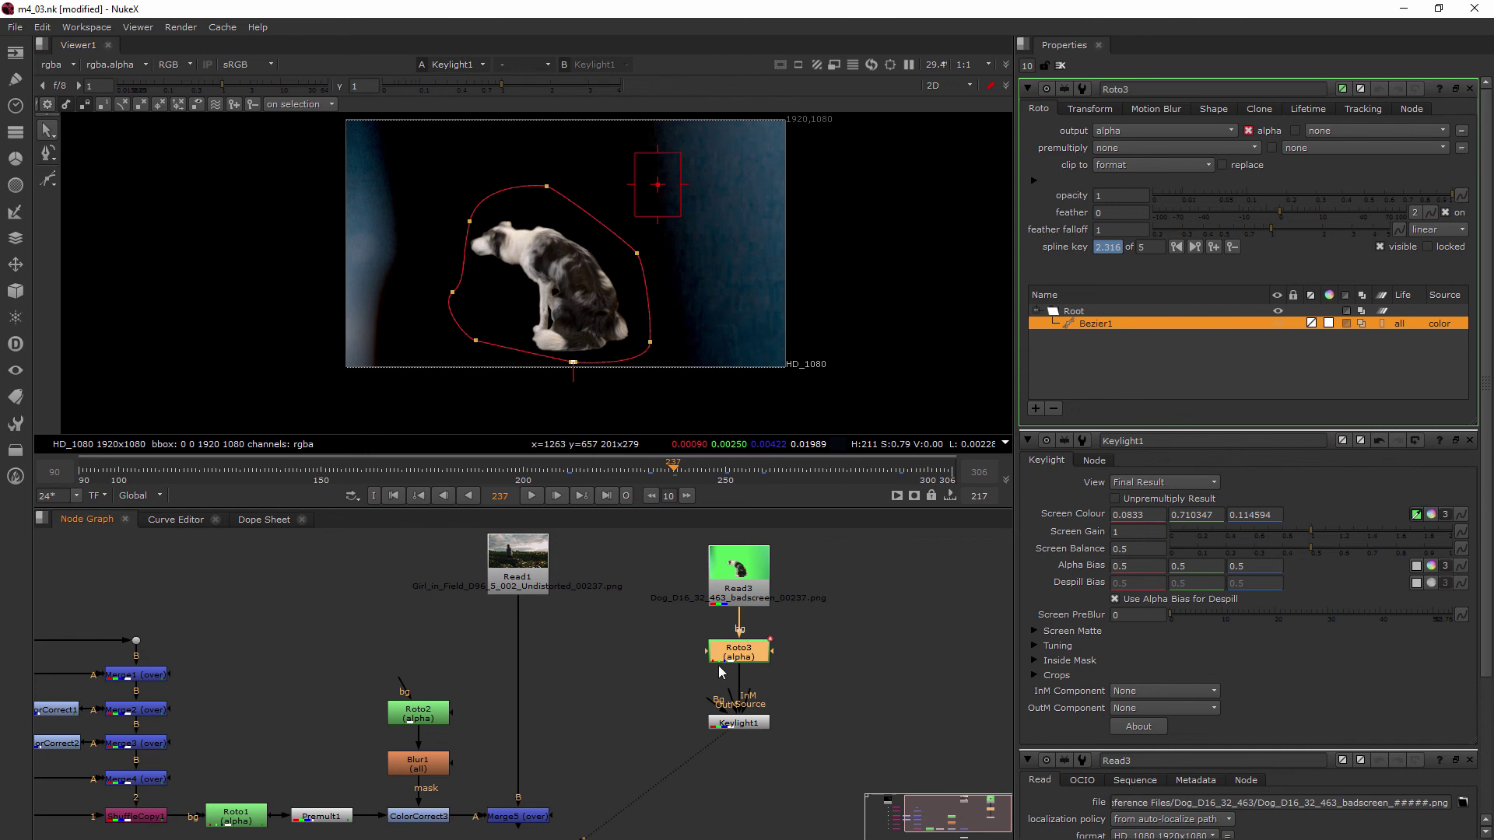
drag(722, 706, 616, 679)
drag(757, 660, 820, 660)
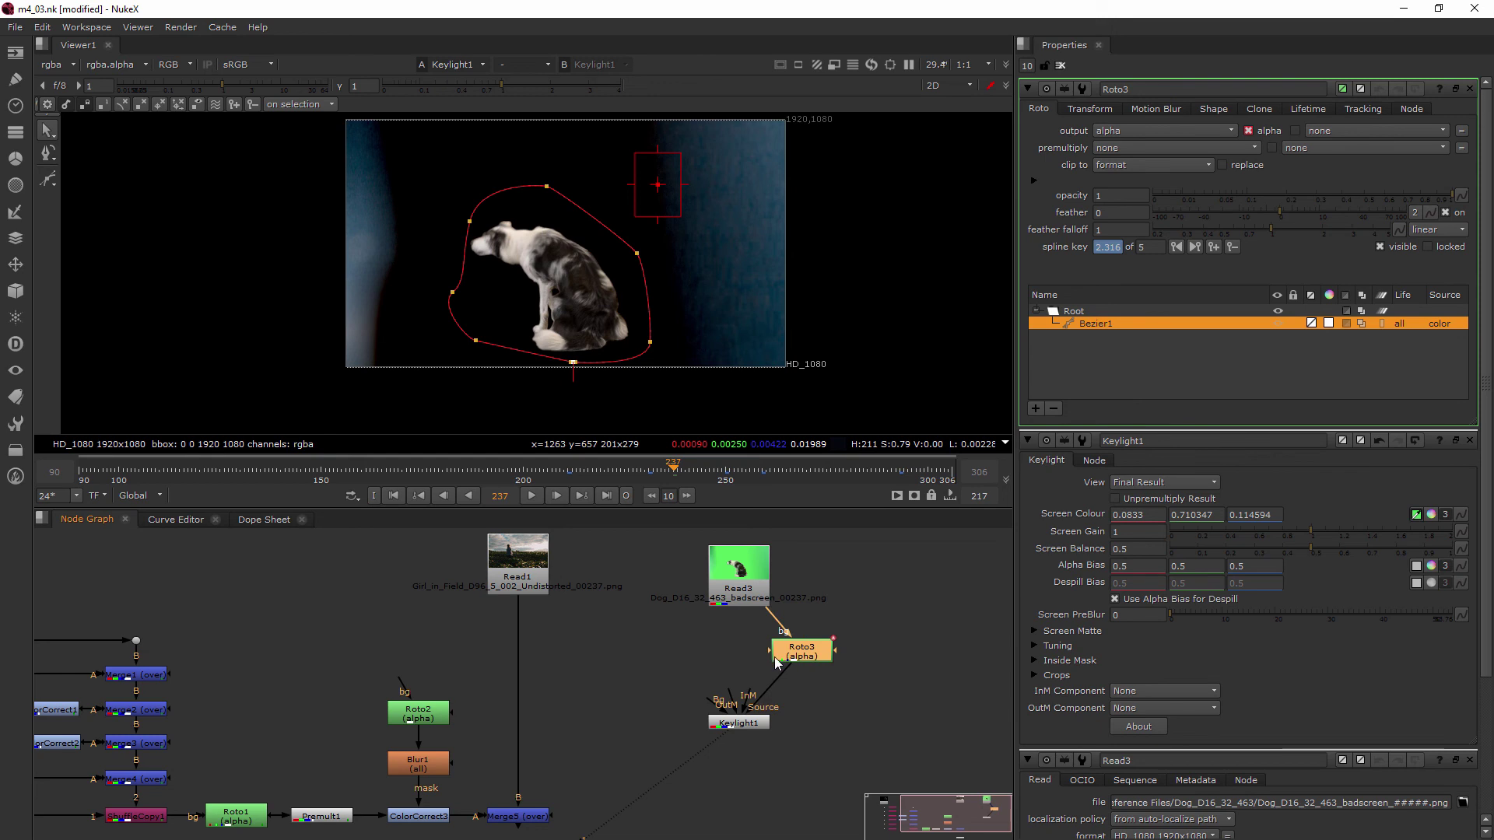
drag(730, 694, 689, 679)
click(784, 689)
mouse_move(802, 663)
mouse_down()
mouse_move(740, 656)
mouse_move(797, 683)
mouse_move(623, 682)
mouse_move(801, 680)
mouse_up()
drag(641, 684, 674, 683)
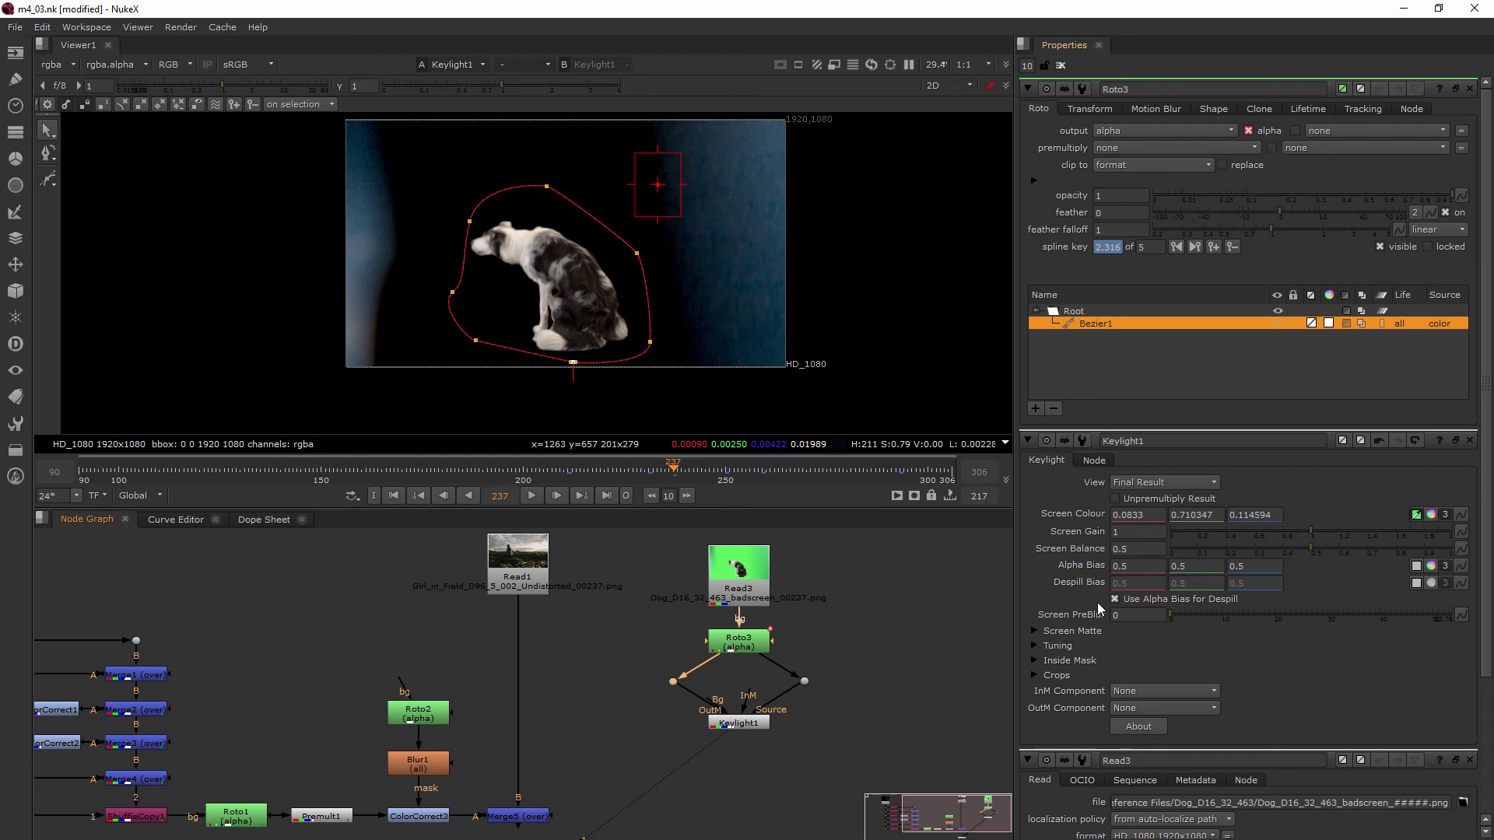
Close the Roto3 and Read3 properties, set Keylight1's OutM Component to Alpha, and view the alpha channel.
click(1469, 89)
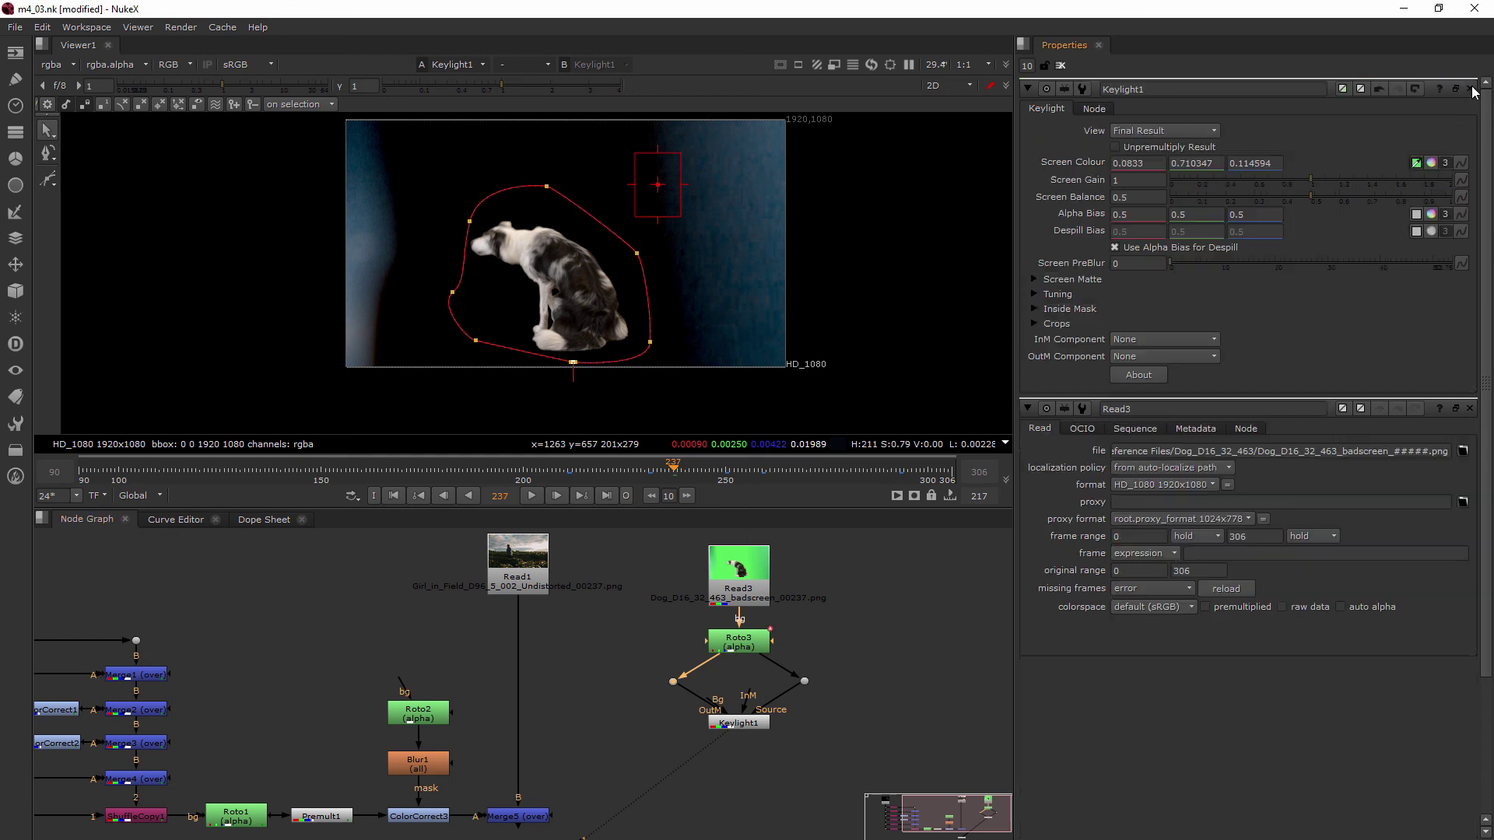
click(1469, 408)
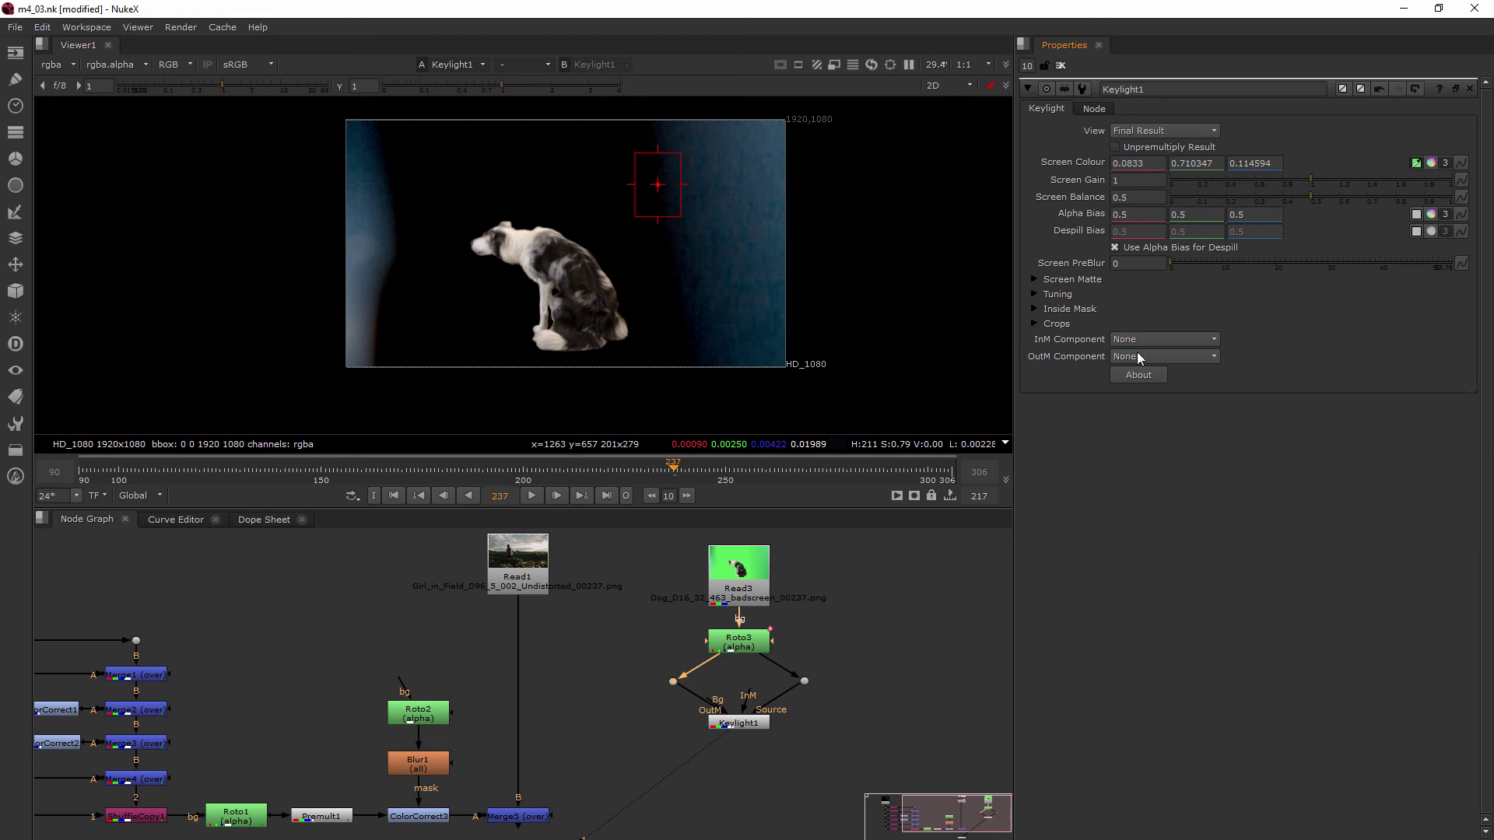
click(1196, 356)
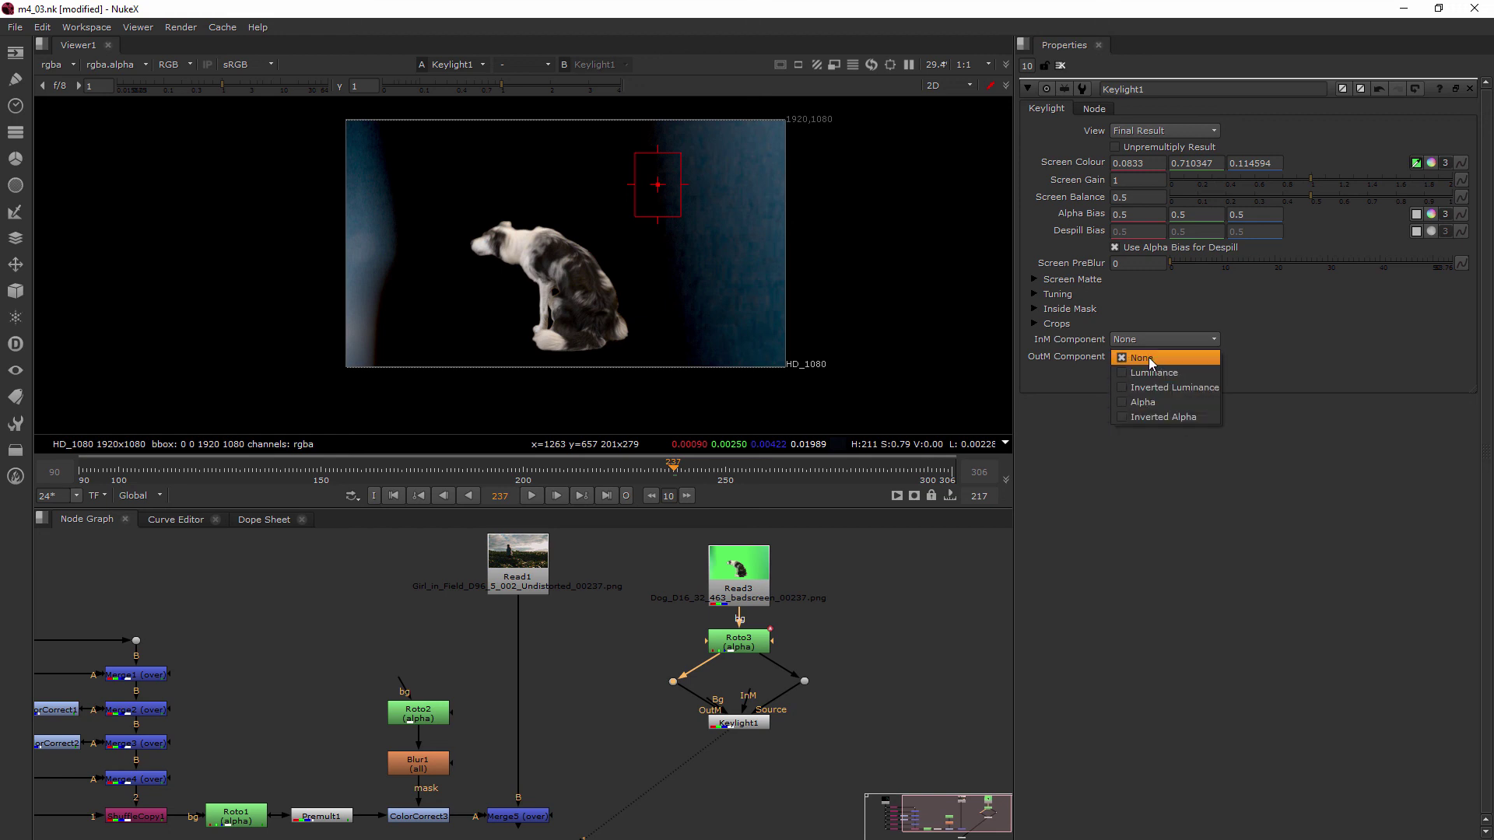
click(1143, 402)
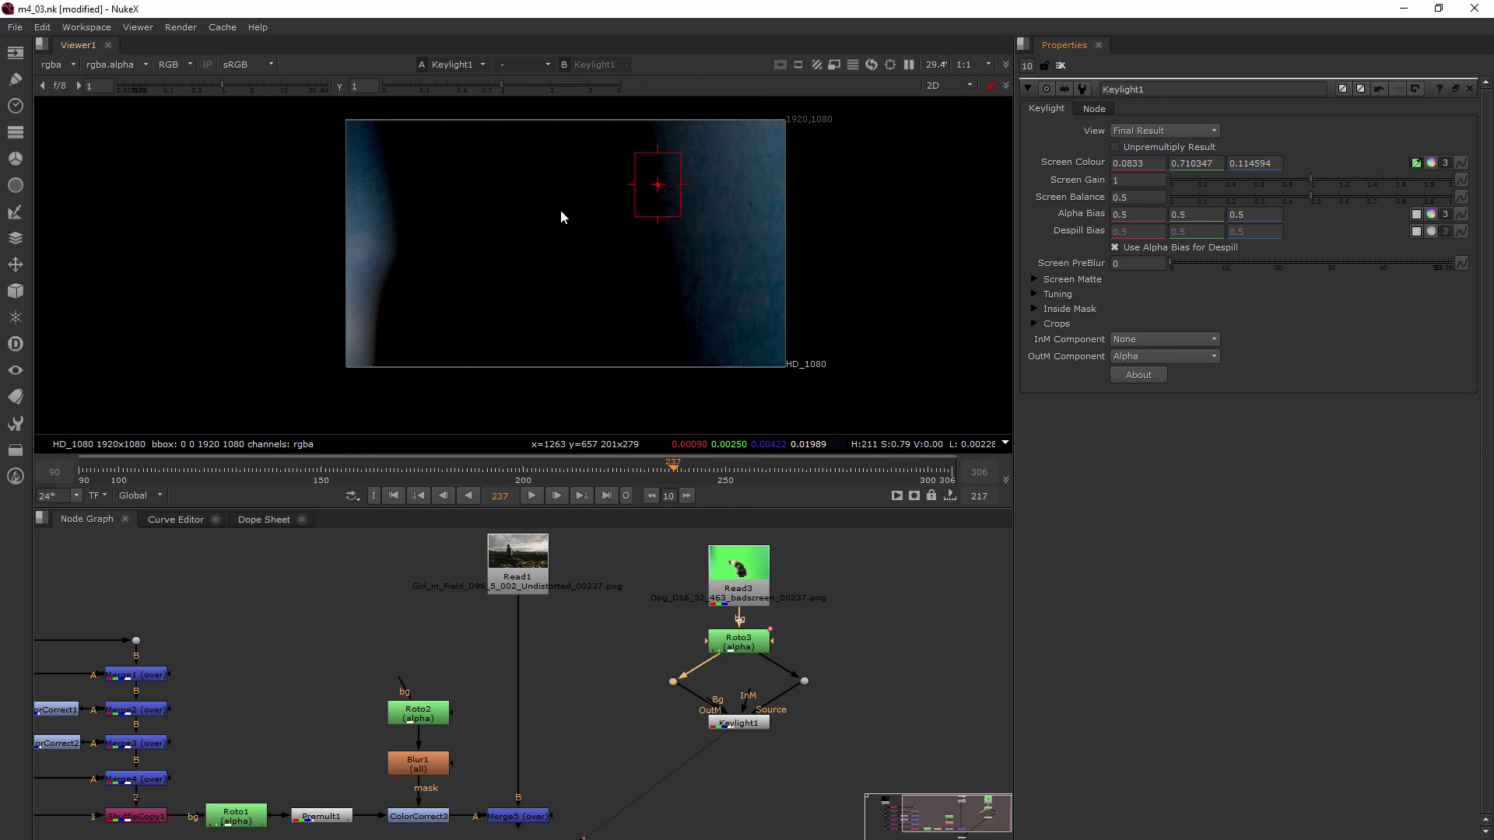
key(a)
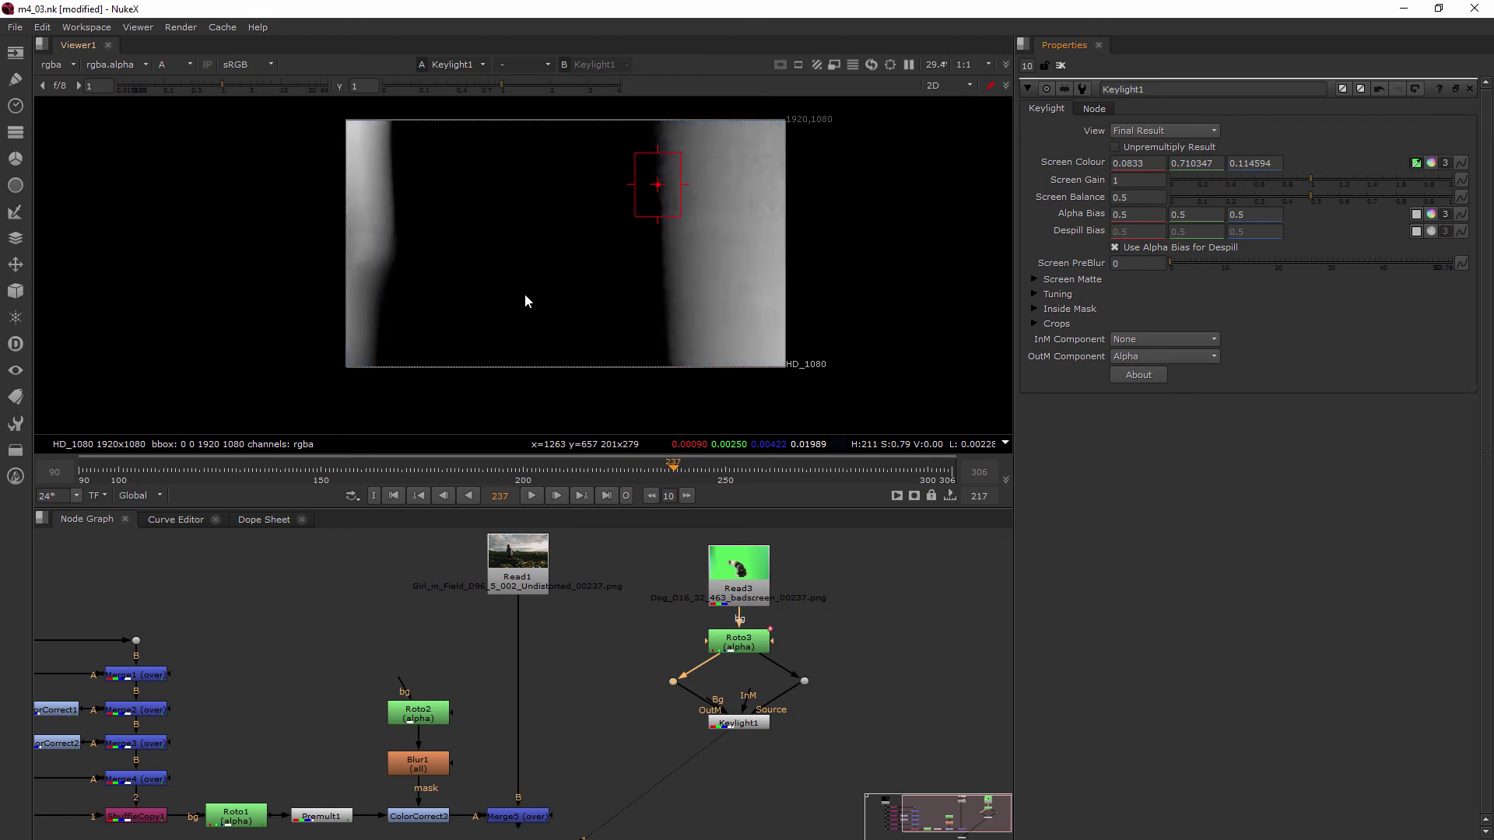
Reset the OutM Component to None, and try Inverted Alpha as the InM Component before returning it to None.
click(1164, 356)
click(1144, 313)
click(1180, 337)
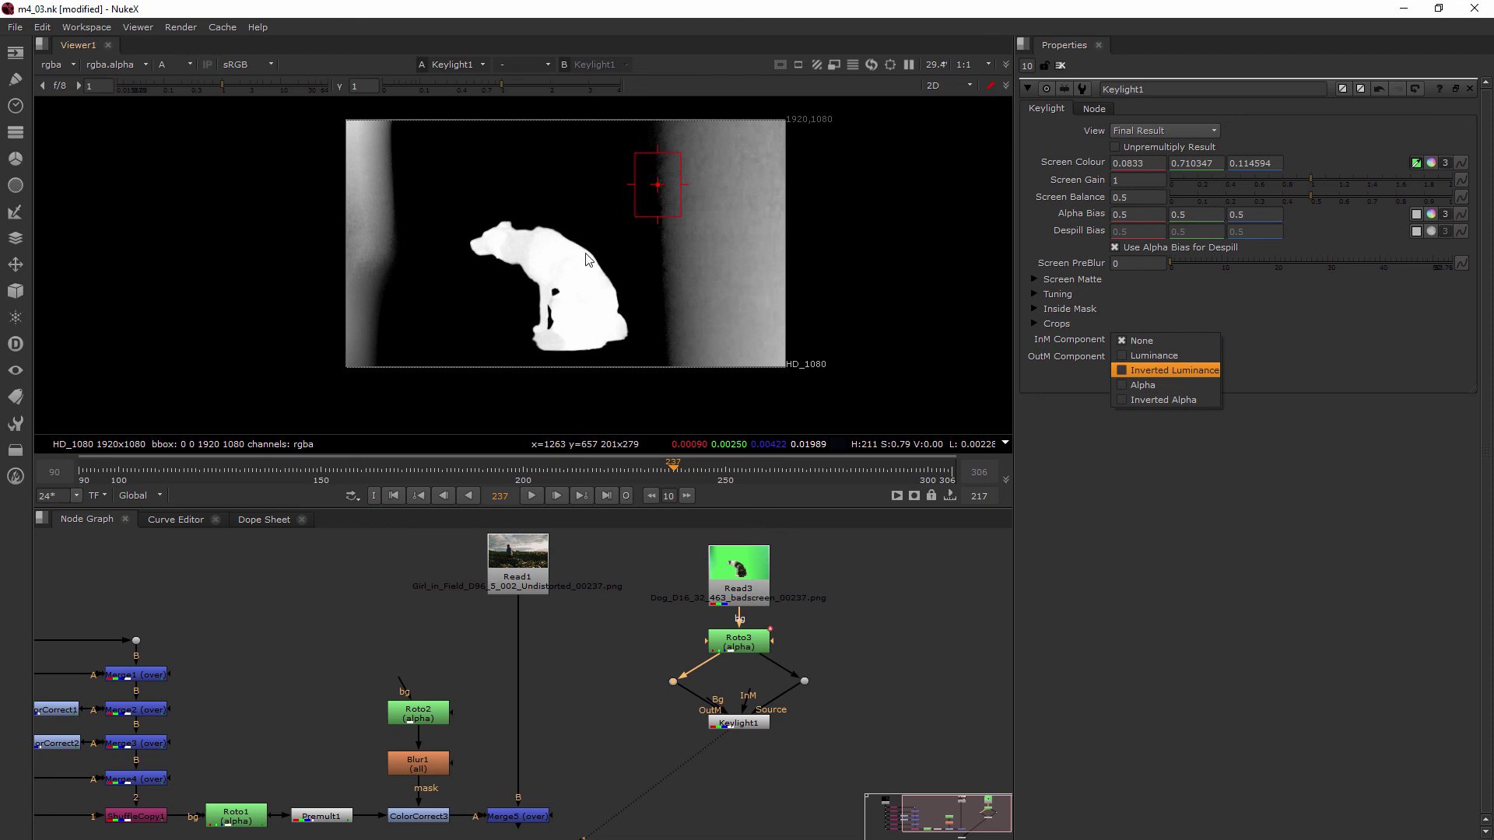
click(1165, 400)
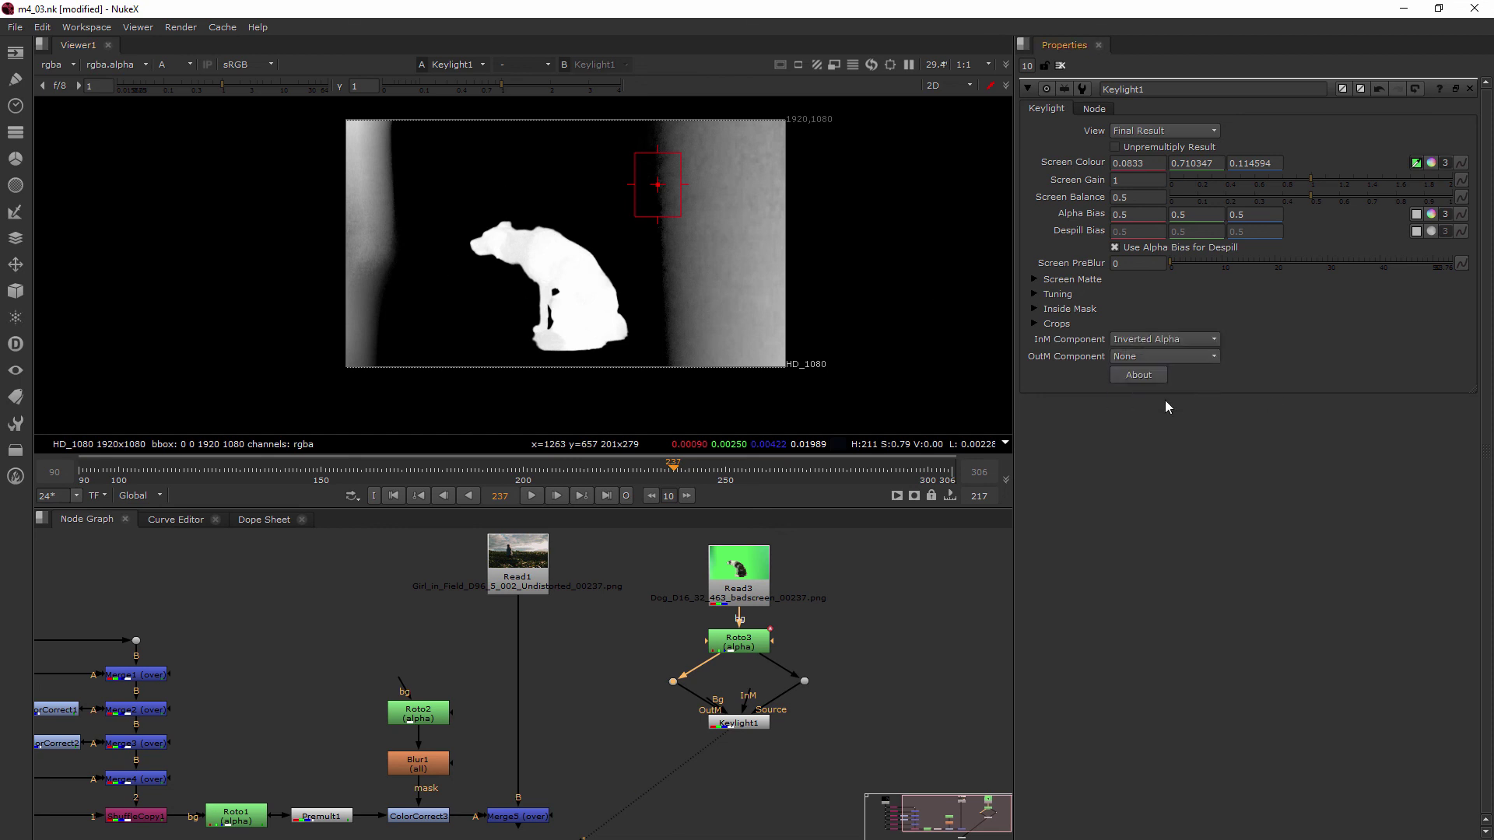
click(1156, 339)
click(1156, 280)
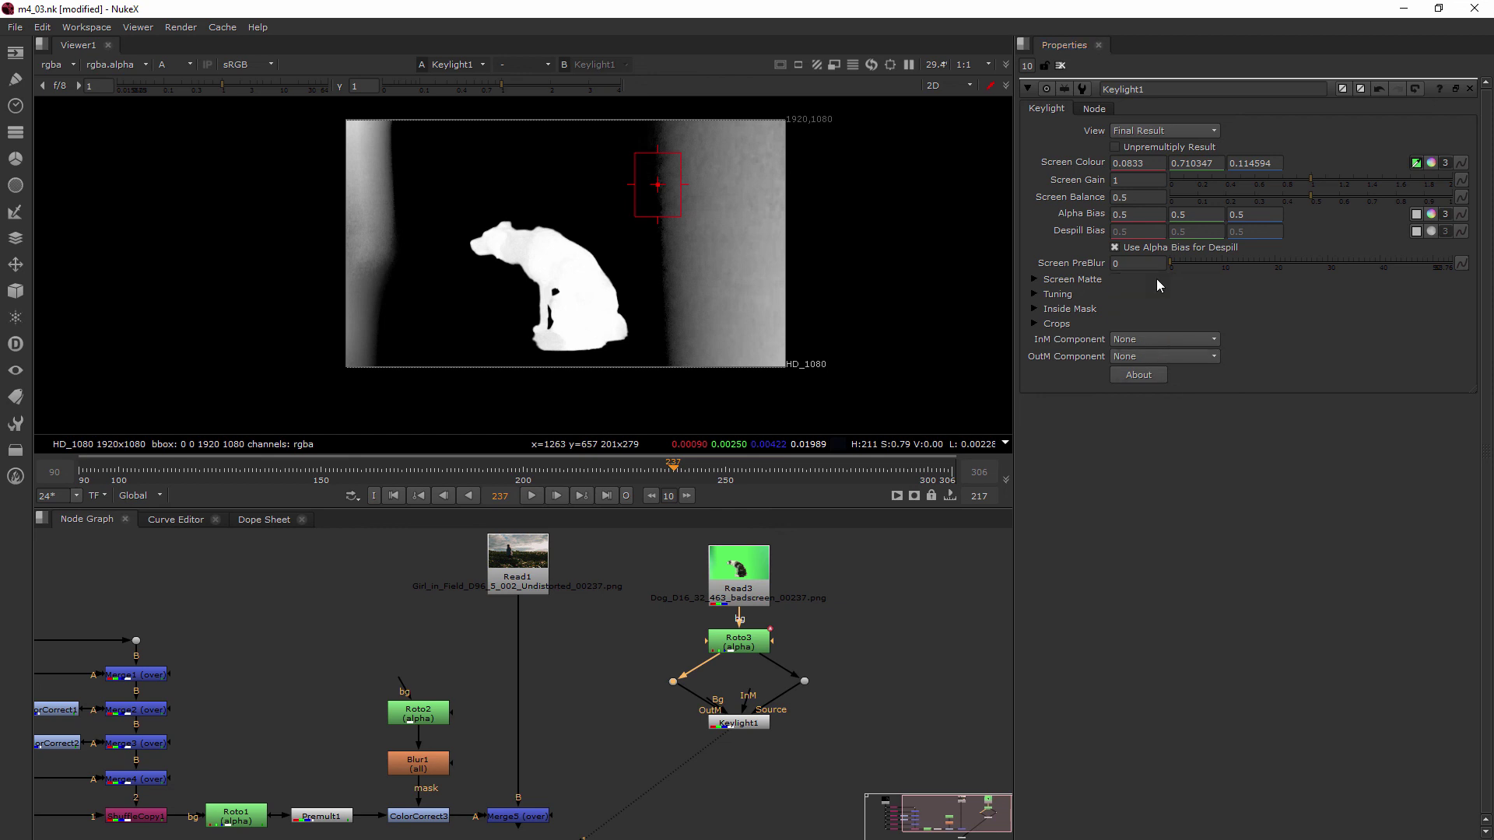
Set Keylight1's OutM Component to Inverted Alpha, and inspect the matte on the dog's head and neck up close.
click(1142, 357)
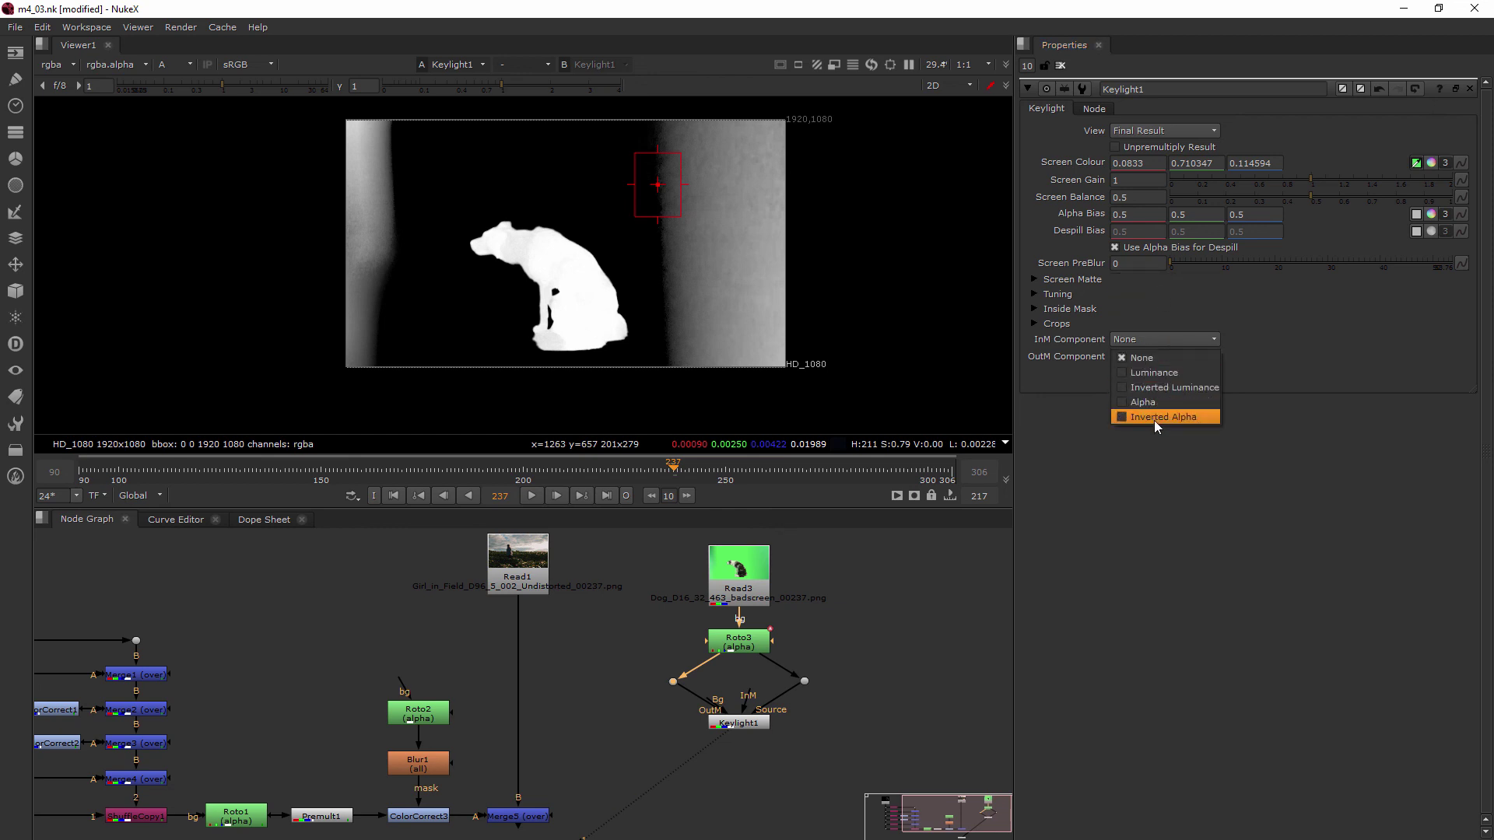
click(1175, 418)
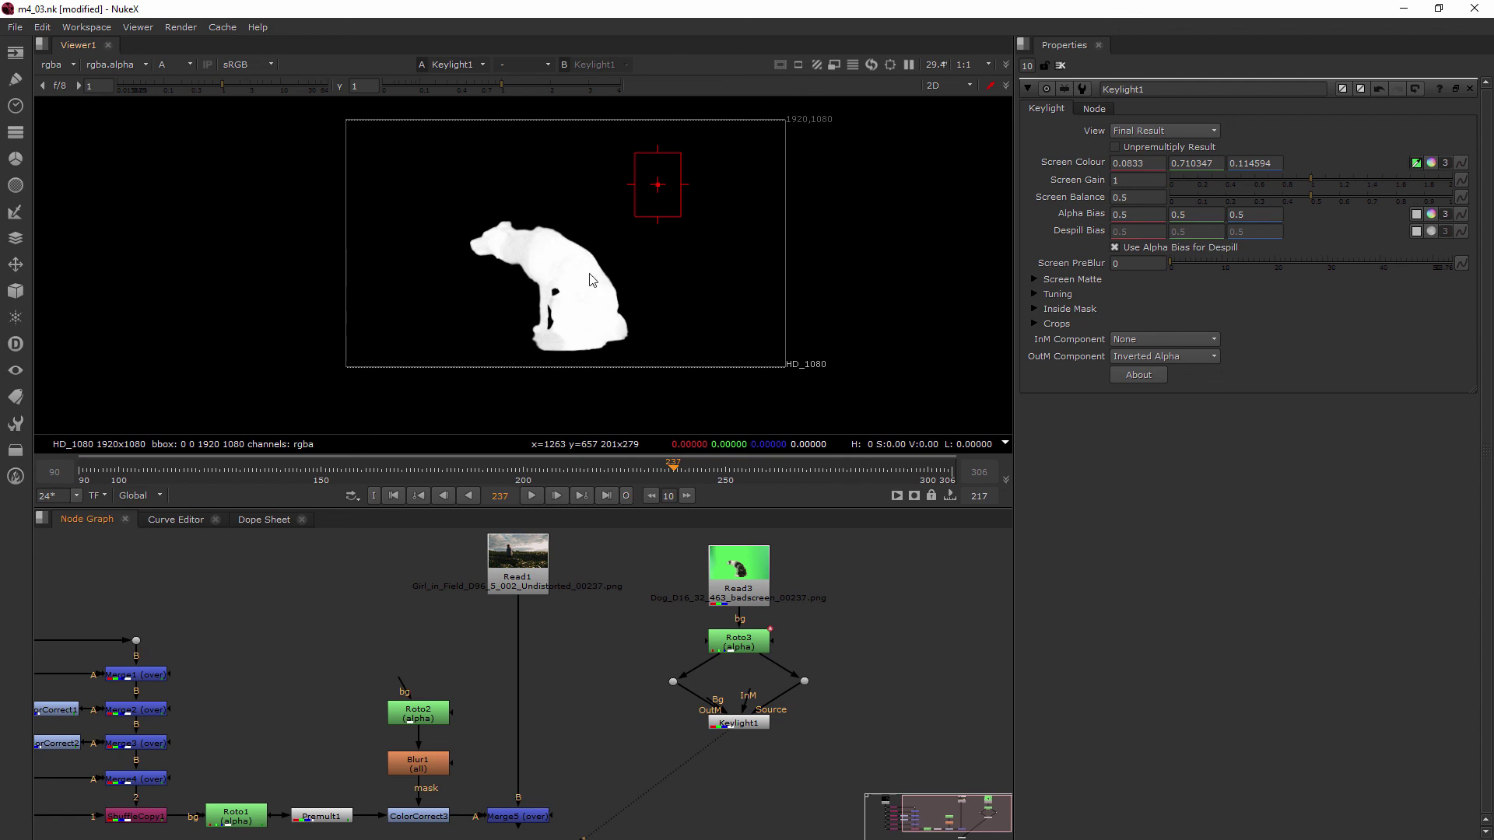
scroll(580, 253, up, 5)
scroll(467, 257, up, 3)
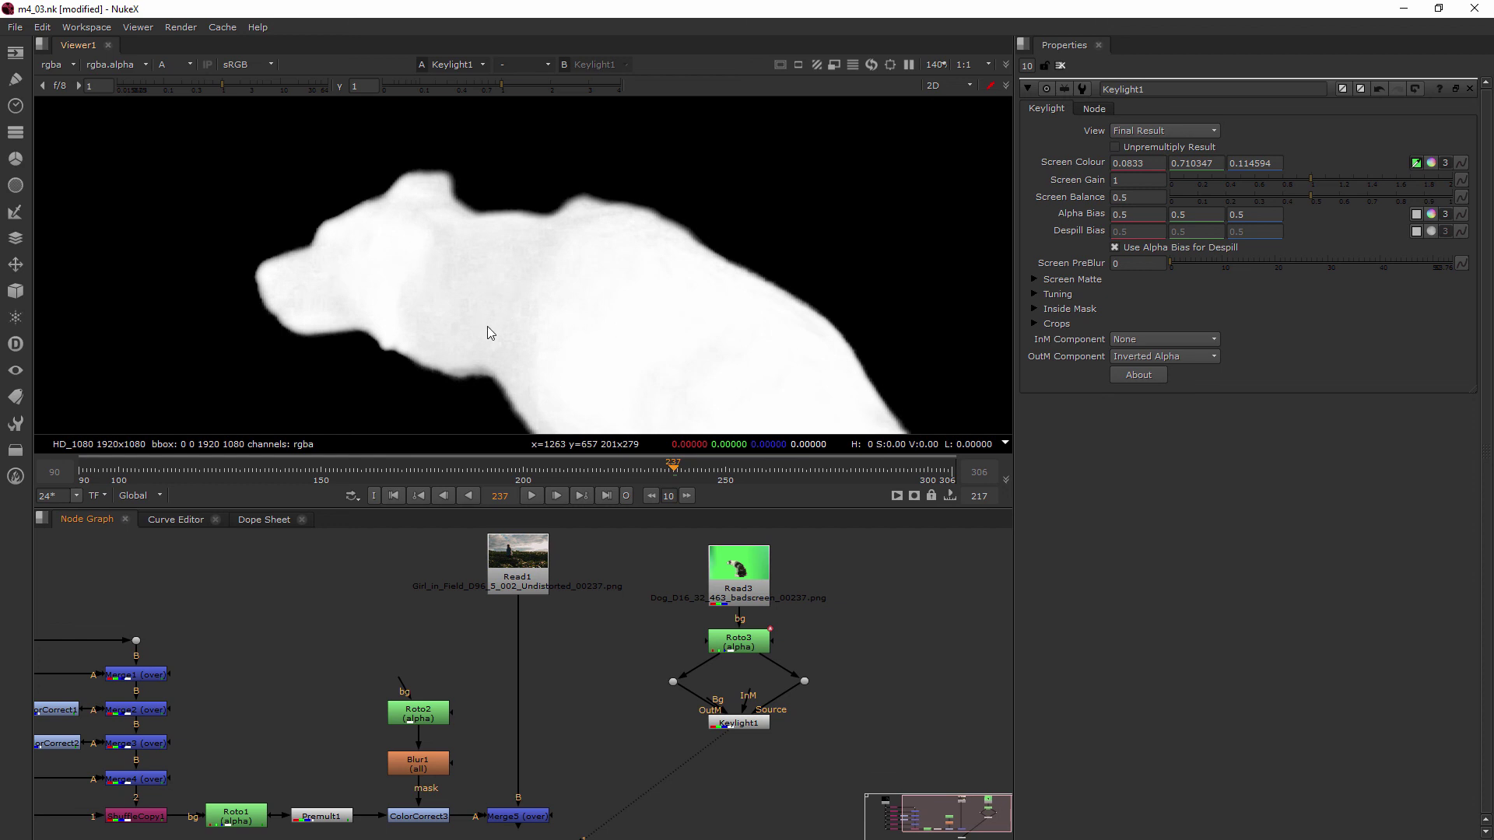
scroll(502, 319, up, 3)
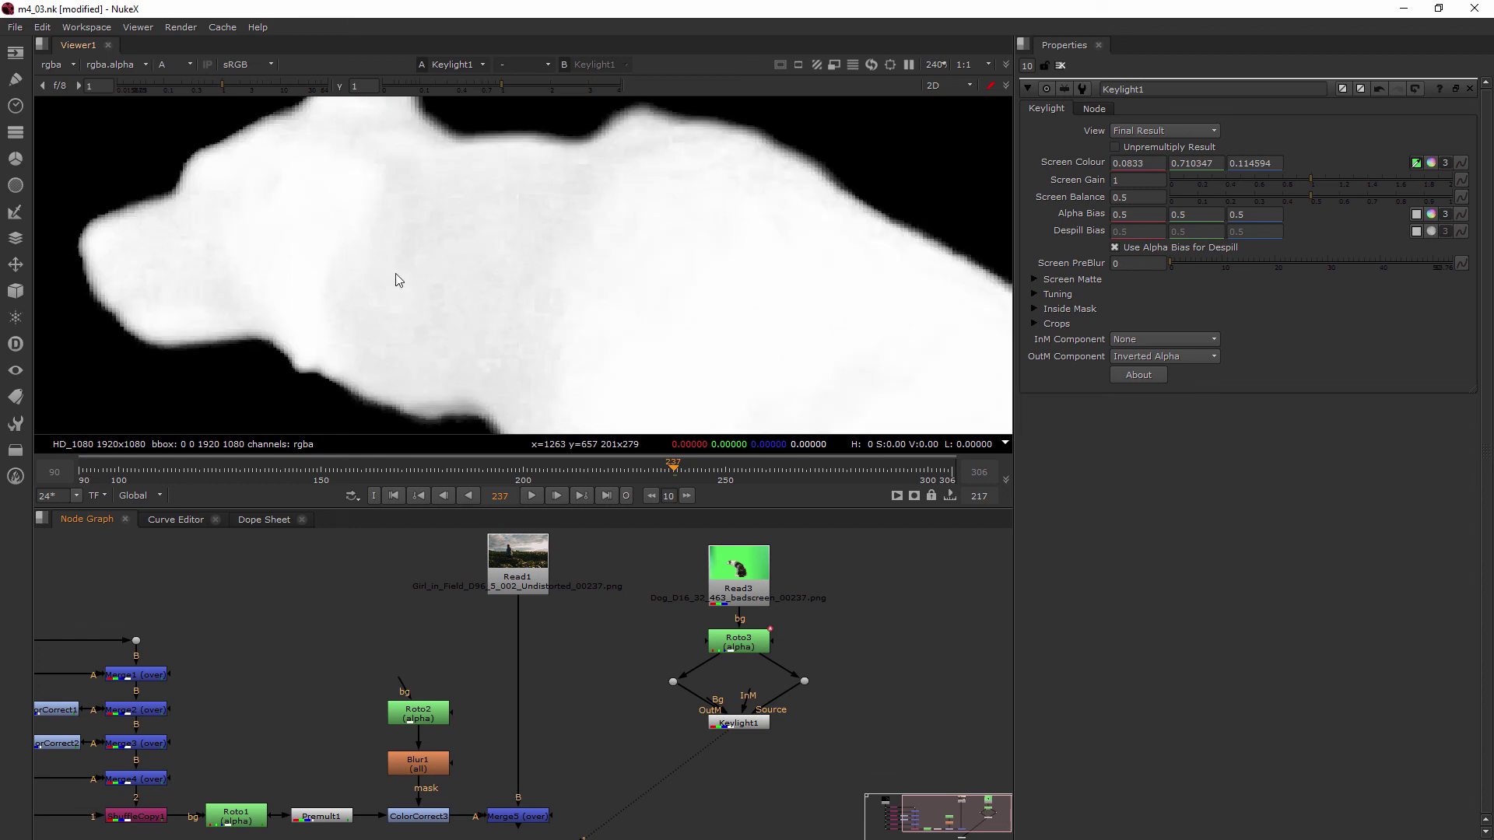